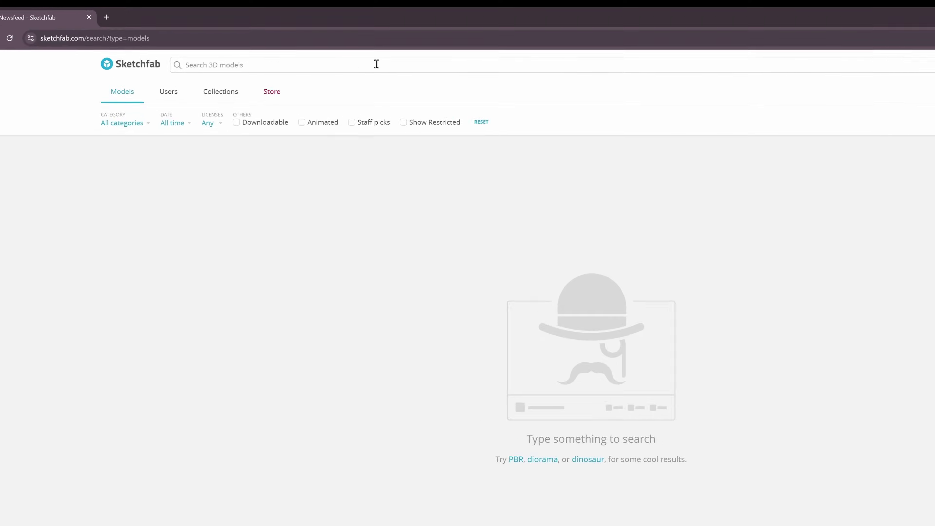
Search Sketchfab for "low poly car", restrict the results to downloadable models and load more of them.
type("low poly car")
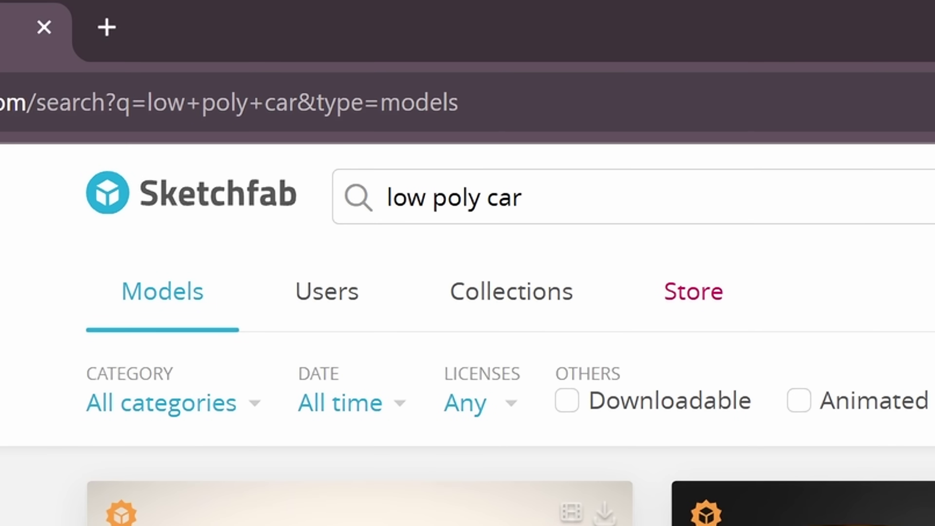
left_click(568, 405)
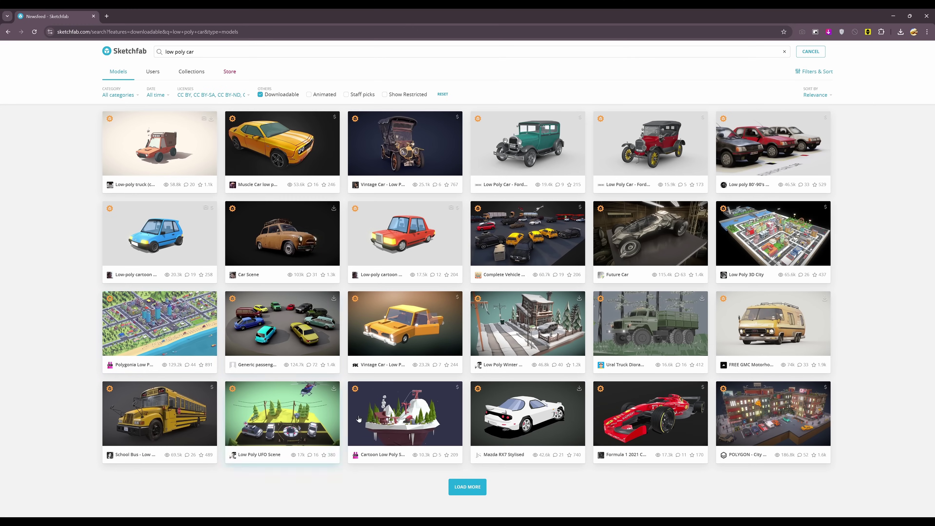
left_click(468, 486)
scroll(91, 318, "down", 6)
scroll(91, 317, "down", 9)
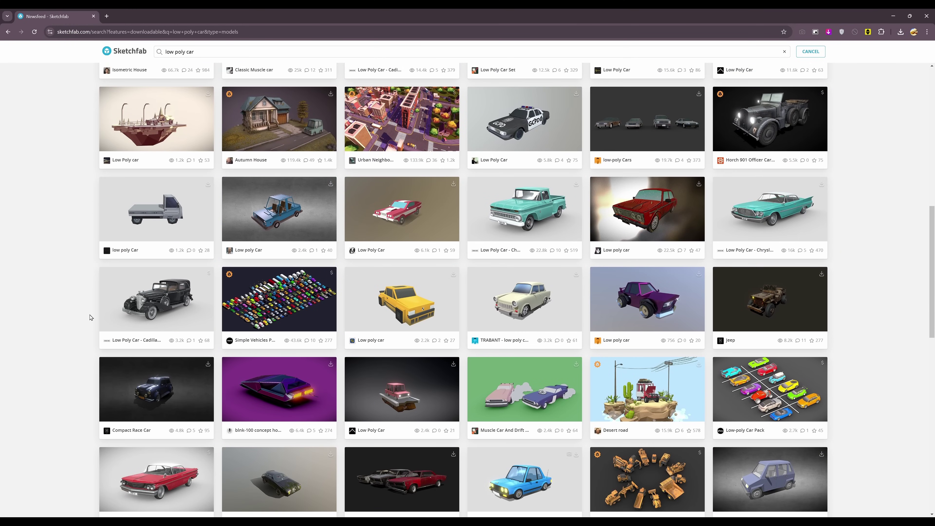
scroll(91, 317, "down", 2)
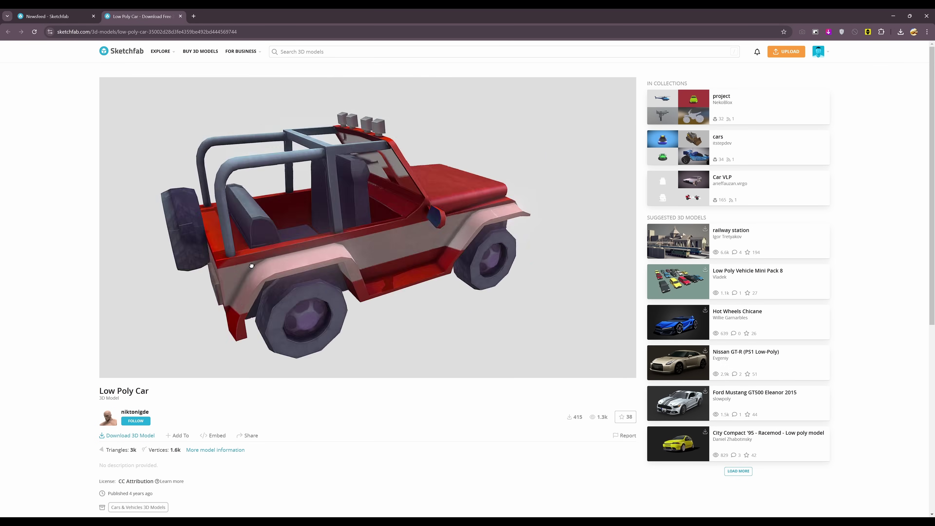
Download the red Low Poly Car jeep model and inspect it in Blender.
left_click_drag(239, 264, 370, 280)
left_click(135, 435)
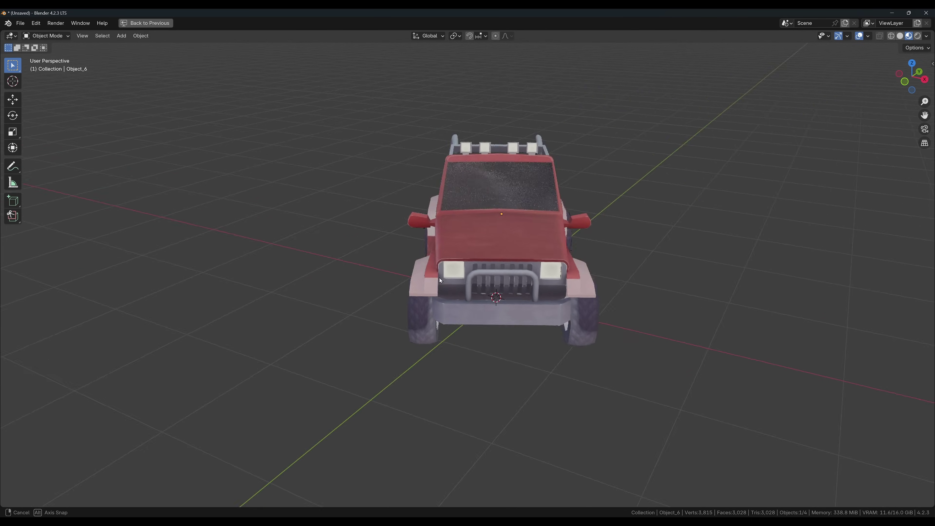
mouse_move(439, 278)
middle_mouse_down()
mouse_move(380, 275)
mouse_move(514, 283)
mouse_move(391, 277)
mouse_move(525, 273)
middle_mouse_up()
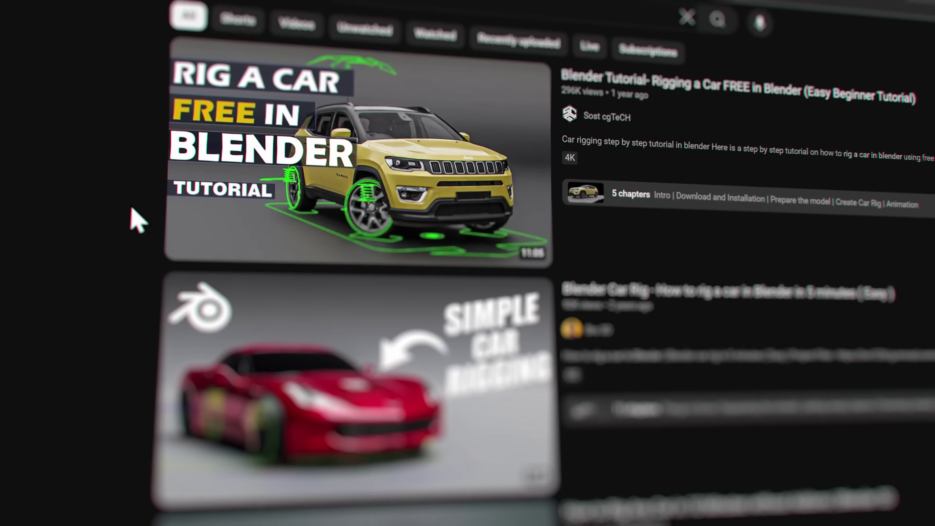
Switch to YouTube and look through the Blender car rigging tutorials.
scroll(147, 223, "down", 5)
scroll(145, 265, "down", 4)
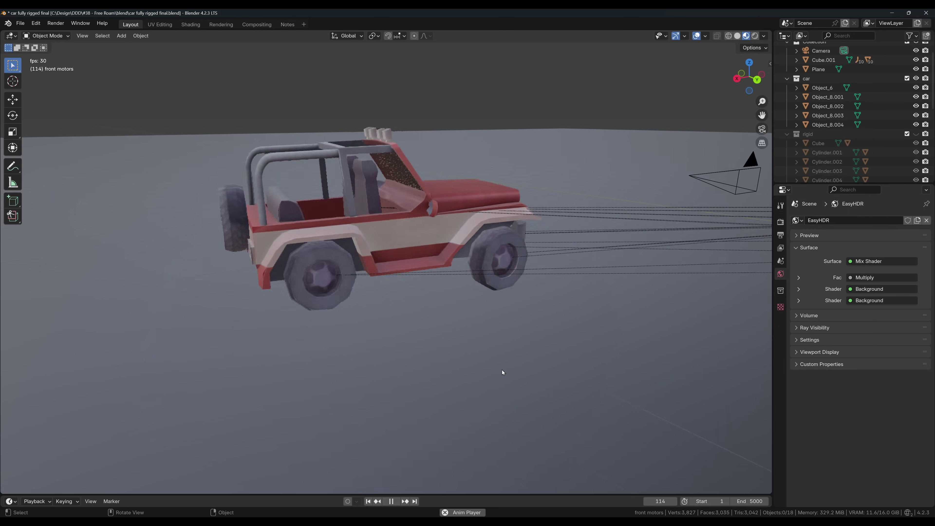
Deselect everything and check the jeep's body and wheels as separate objects by selecting them one at a time.
key("alt+a")
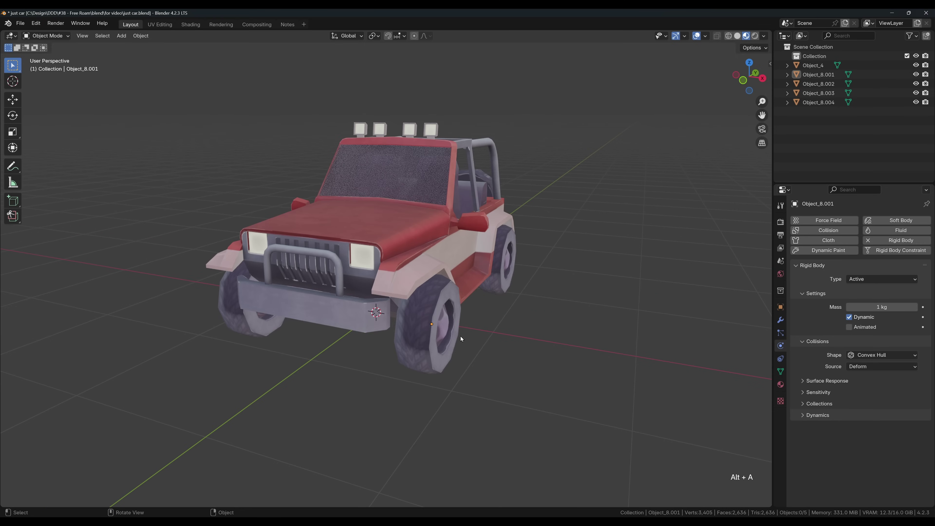
left_click(413, 241)
left_click(436, 327)
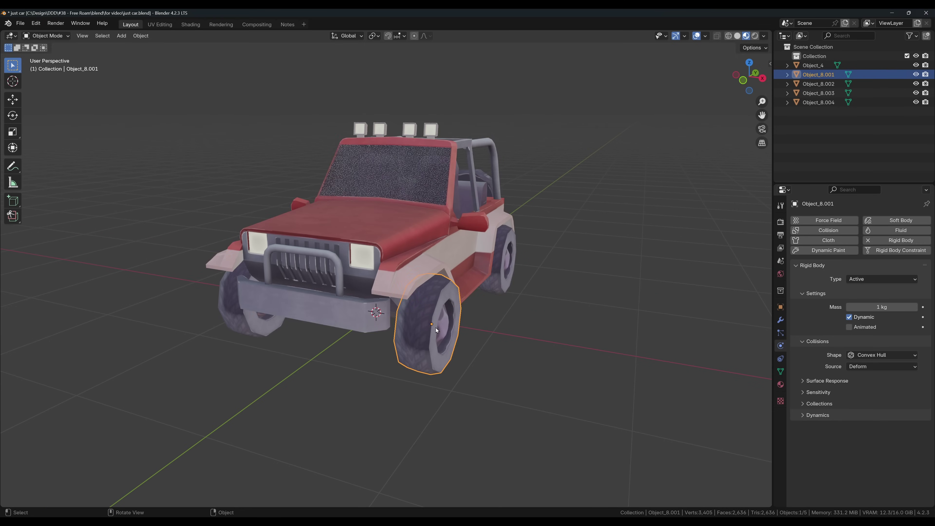
left_click(515, 269)
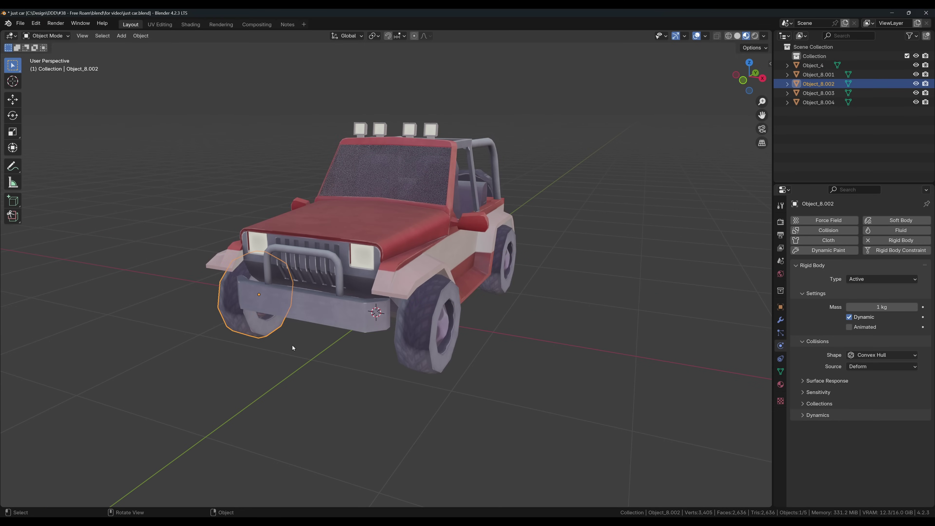
Connect the jeep's front wheel Object_8.001 to the body Object_4 with the rigid body Connect operator.
left_click(437, 327)
left_click(400, 247, "shift")
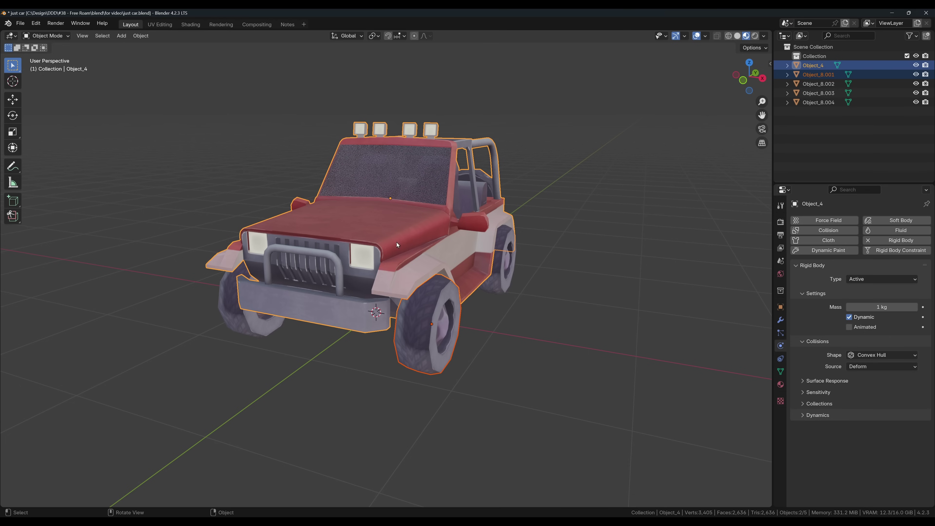
key("F3")
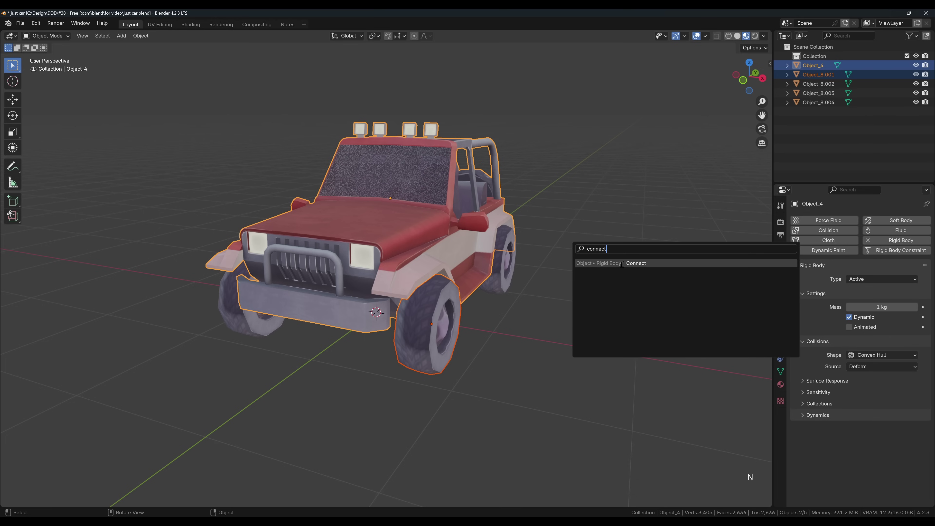
left_click(630, 263)
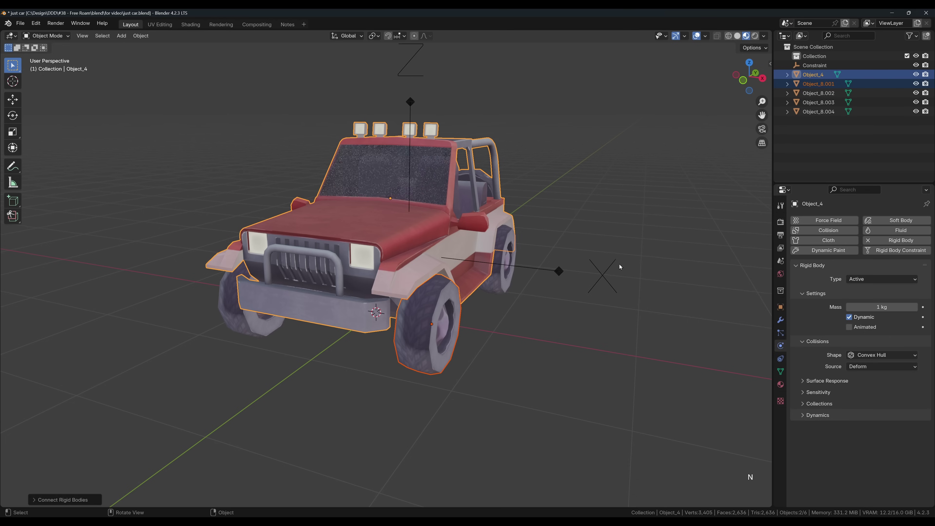
Enable the wheel constraint's Y and Z angular limits and set their lower and upper values to 0°.
left_click(559, 272)
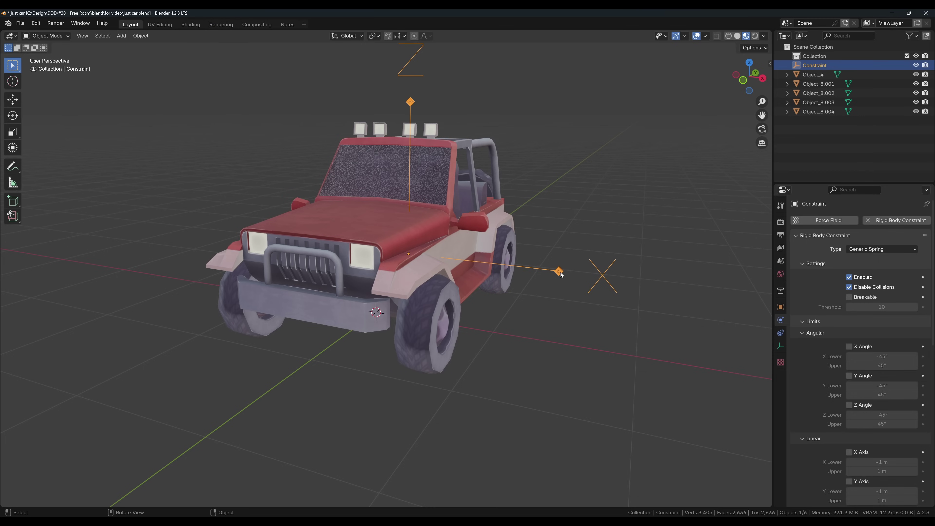
scroll(860, 348, "down", 3)
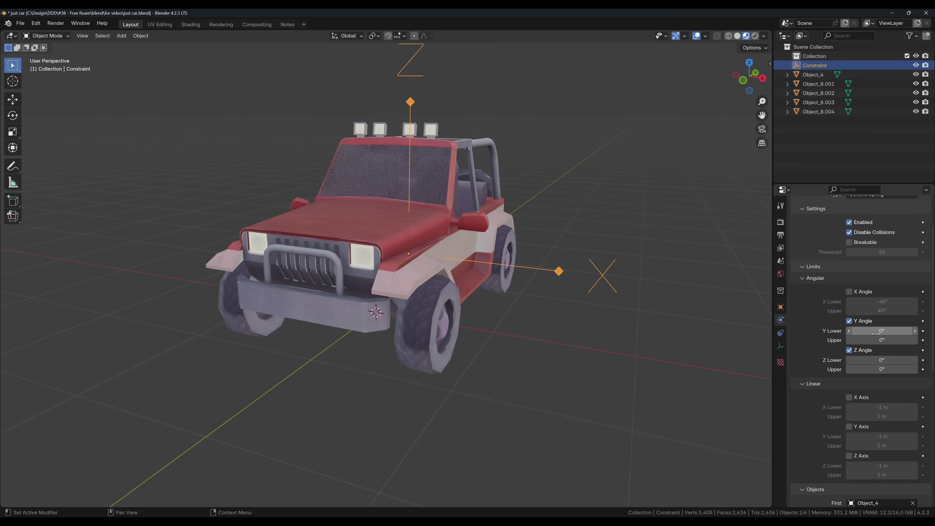
Try rotating the front wheel about the global X axis, and cancel the rotation.
middle_click_drag(524, 347, 389, 363)
left_click(394, 340)
key("r")
key("x")
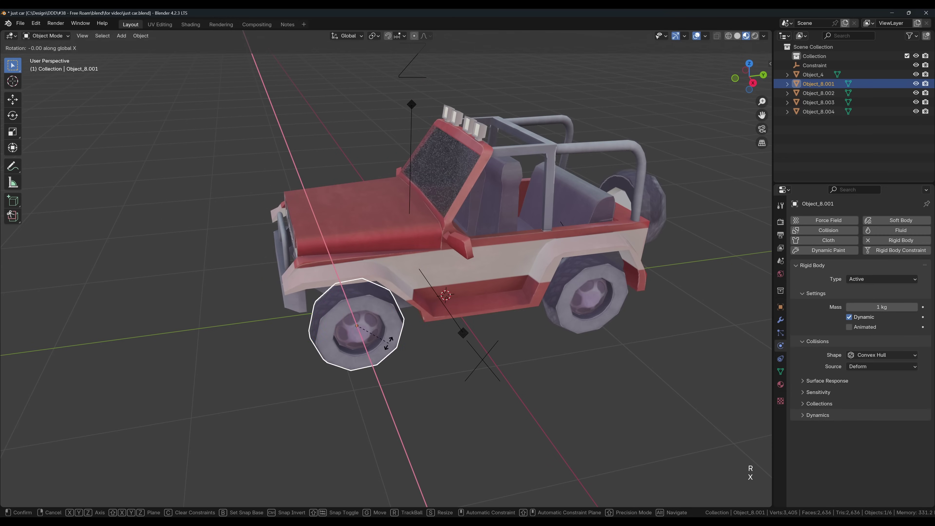
key("Escape")
Enable the wheel constraint's linear X and Y axis limits and set their lower and upper values to 0 m.
left_click(463, 332)
scroll(833, 355, "down", 10)
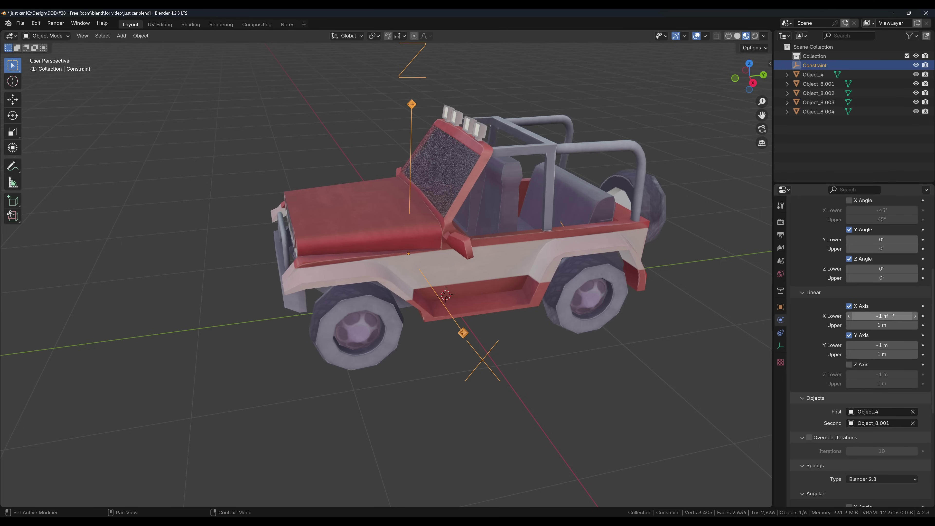
Try moving the front wheel vertically along the global Z axis.
middle_click_drag(460, 369, 346, 364)
left_click(409, 333)
key("g")
key("z")
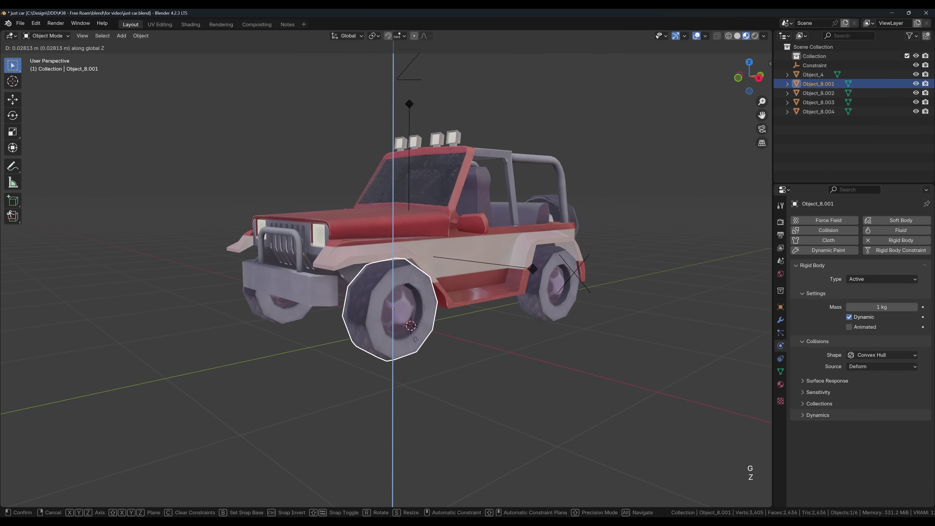
Enable the linear Z axis spring on the wheel constraint and set its stiffness.
left_click(537, 283)
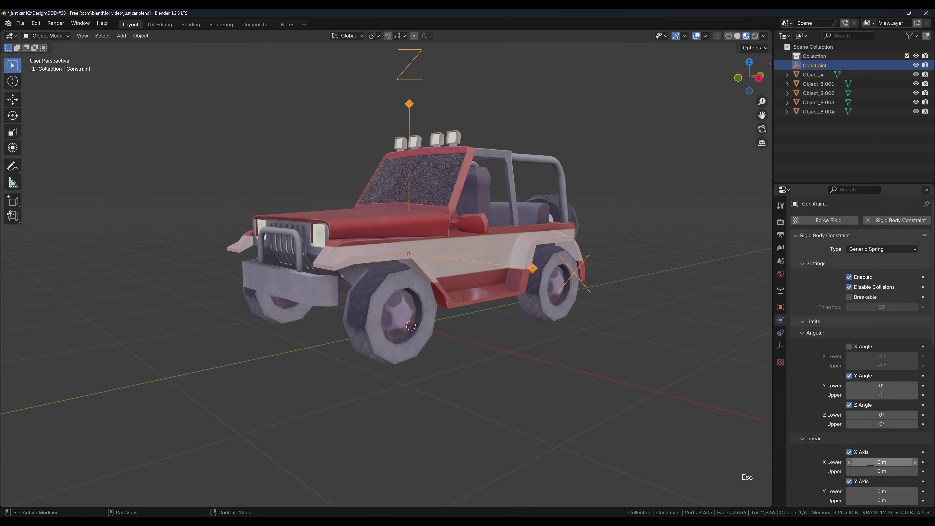
scroll(853, 368, "down", 8)
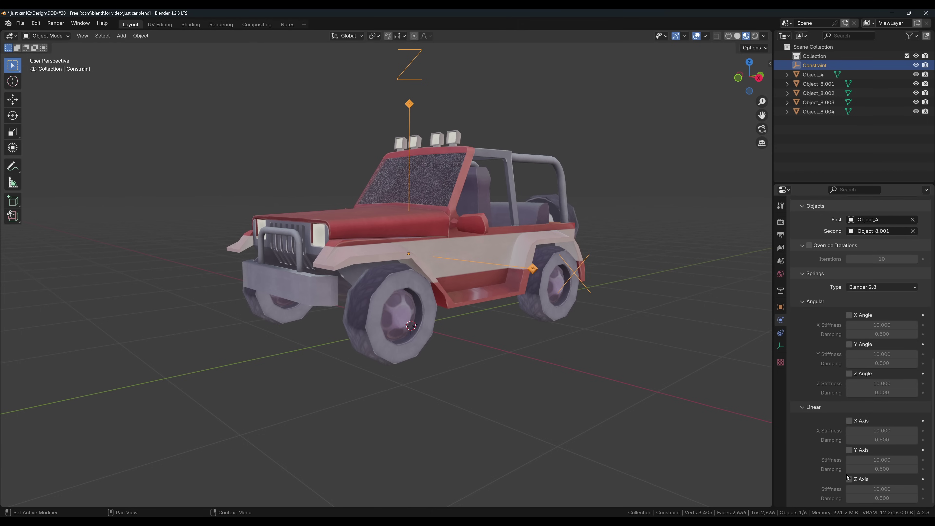
left_click(847, 478)
left_click(874, 488)
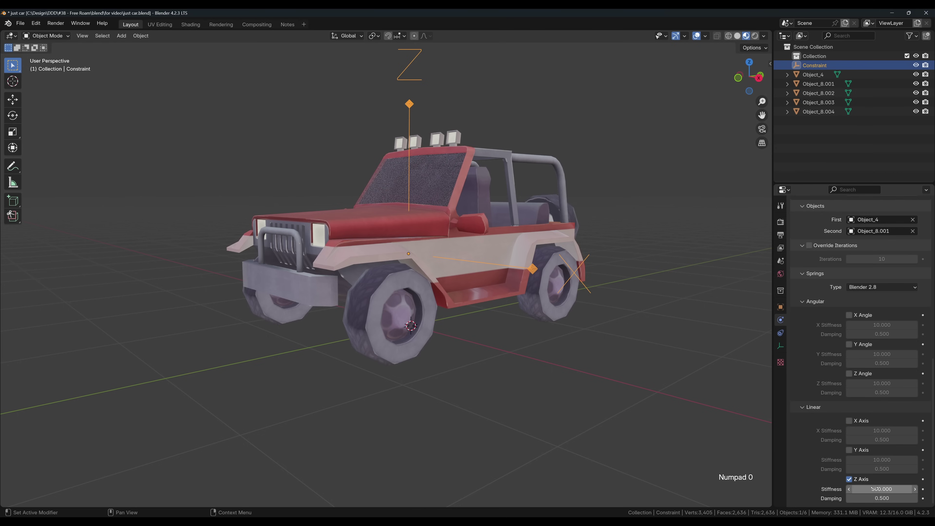
Play the simulation to test the jeep driven by the Back Left Tyre Motor constraint.
key("space")
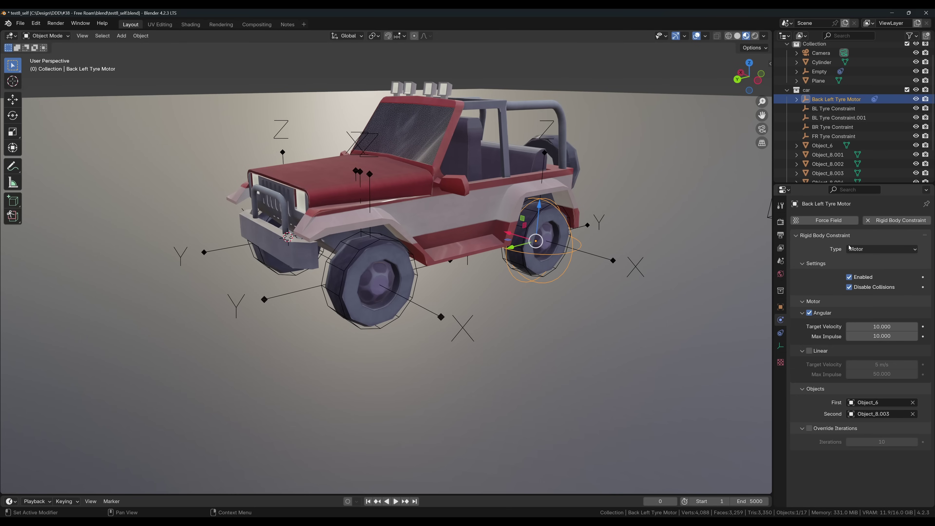
key("space")
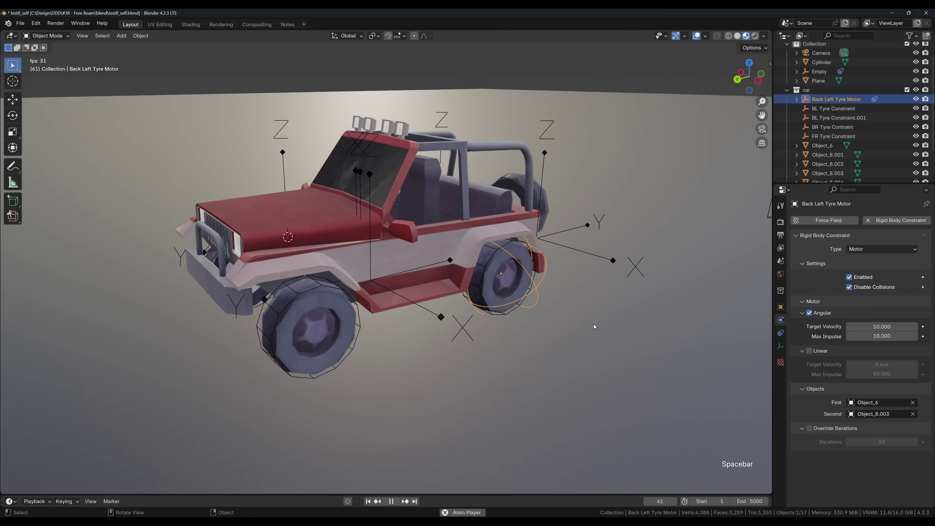
scroll(594, 324, "down", 12)
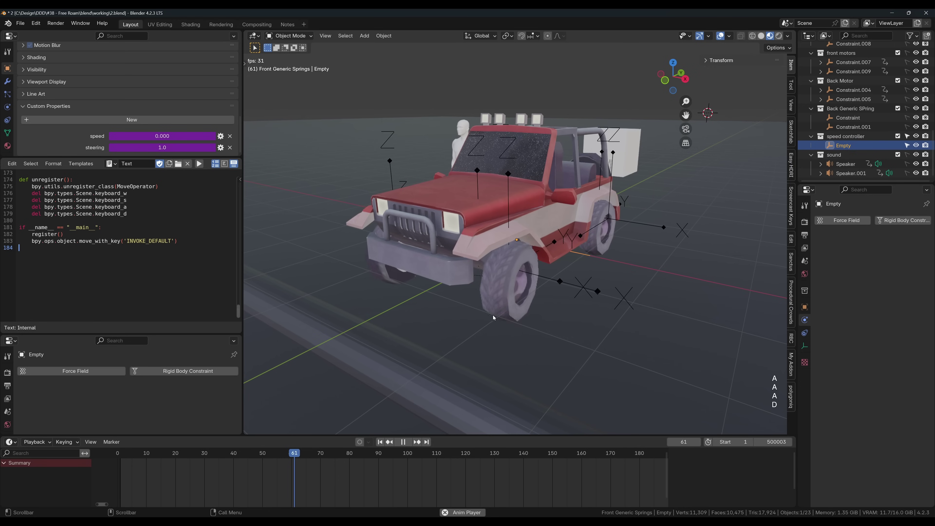
Test the jeep's steering and acceleration controls while the simulation plays.
key("a")
key("a")
key("a")
key("a")
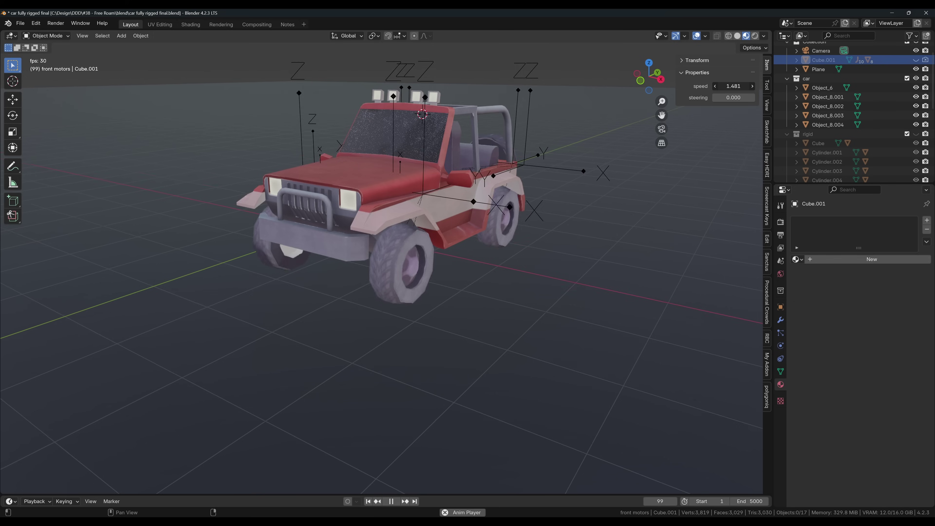
key("w")
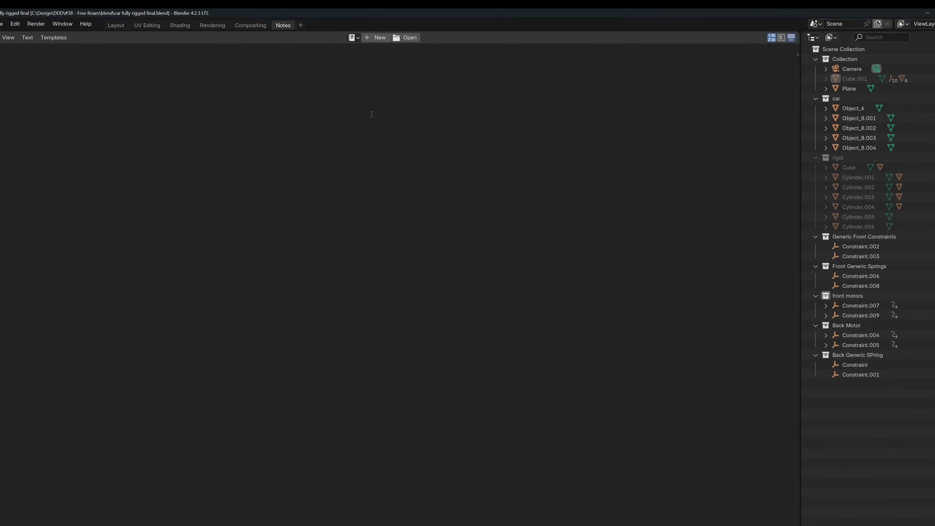
Create a new text block and write the MoveOperator Python script, commenting y_speed = 0.032 as the speed for moving on the Y-axis.
left_click(385, 38)
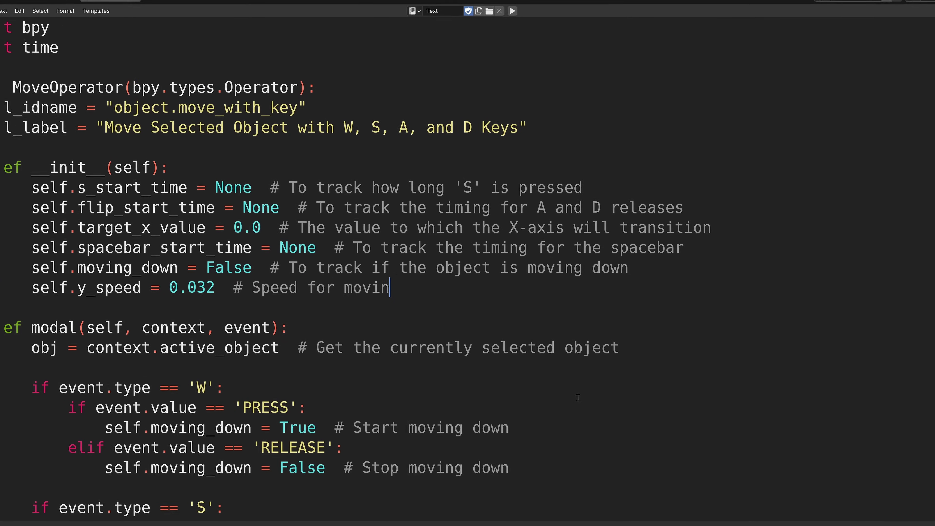
type("-axis")
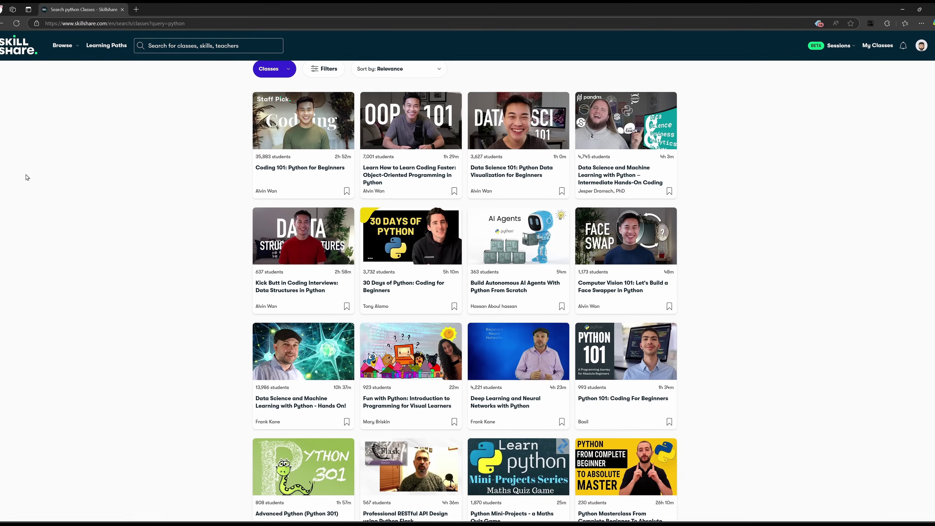
Switch to Skillshare and browse the Python search results, a drawing class's lessons and the Animation & 3D classes.
scroll(13, 174, "down", 3)
scroll(13, 174, "down", 10)
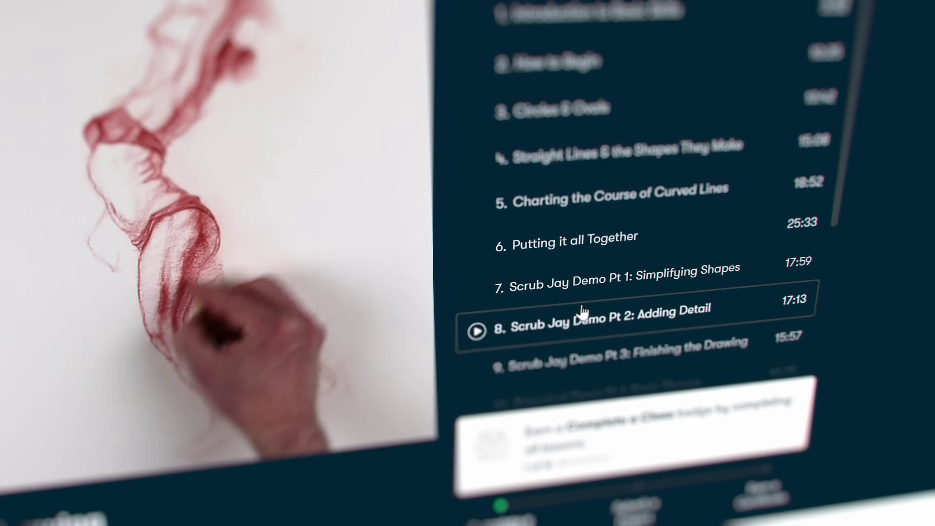
scroll(581, 311, "down", 7)
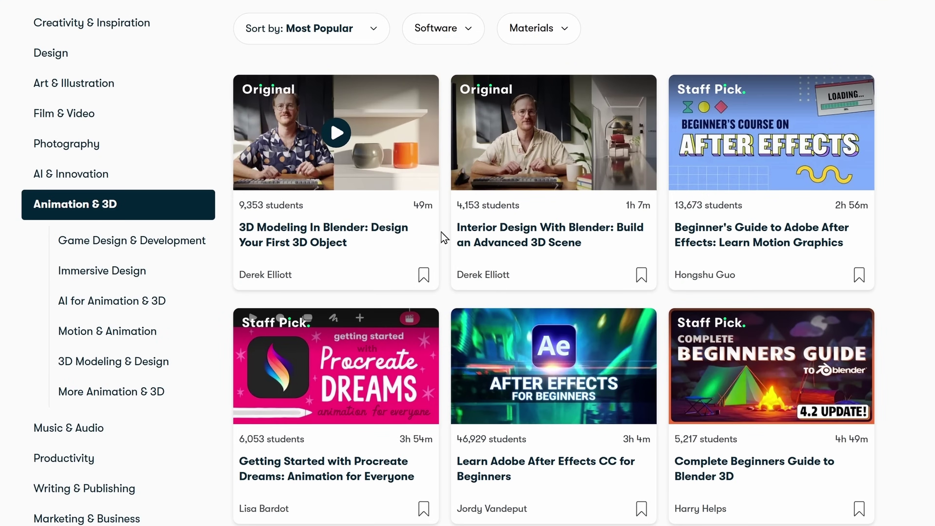
scroll(467, 265, "down", 5)
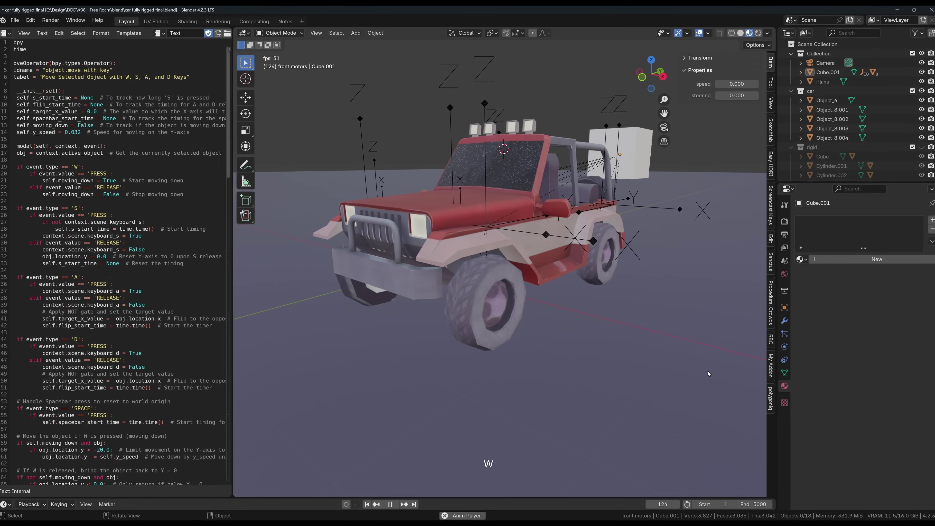
Test the script's accelerating, steering and reversing controls on the jeep during playback.
key("w")
key("d")
key("d")
key("d")
key("d")
key("d")
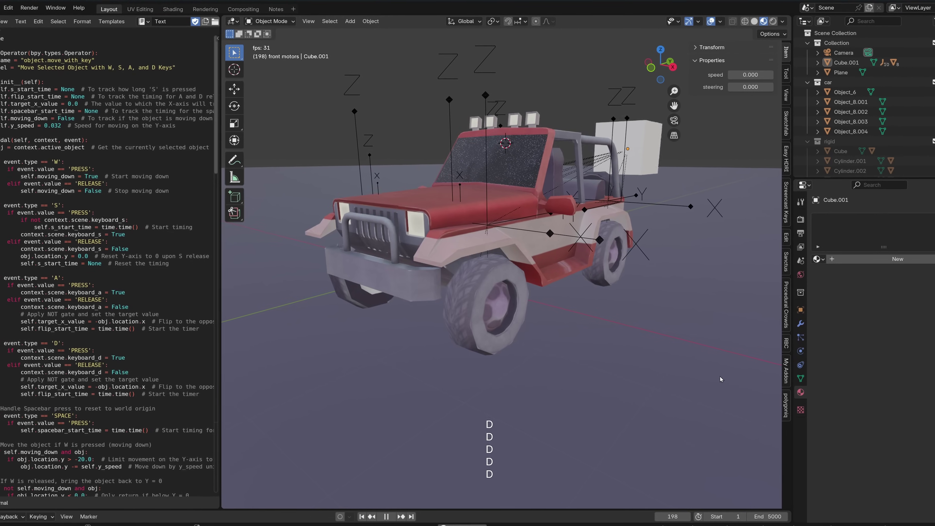
key("s")
key("s")
key("w")
key("w")
key("w")
key("w")
key("w")
Clear the location of the speed controller Empty and accelerate the jeep forward in the simulation.
key("space")
key("g")
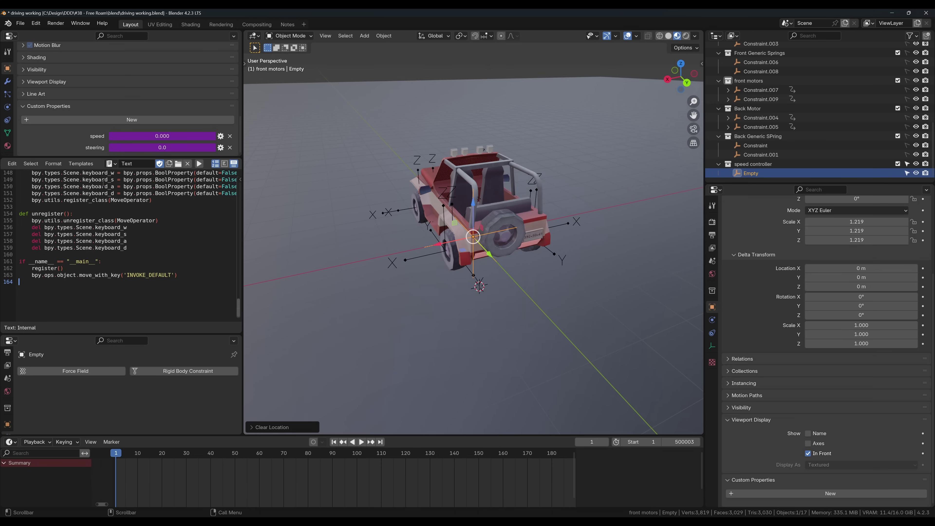
key("w")
key("w")
key("w")
key("w")
Steer the moving jeep alternately to one side and the other during playback.
key("d")
key("d")
key("d")
key("d")
key("d")
key("a")
key("a")
key("a")
key("a")
key("a")
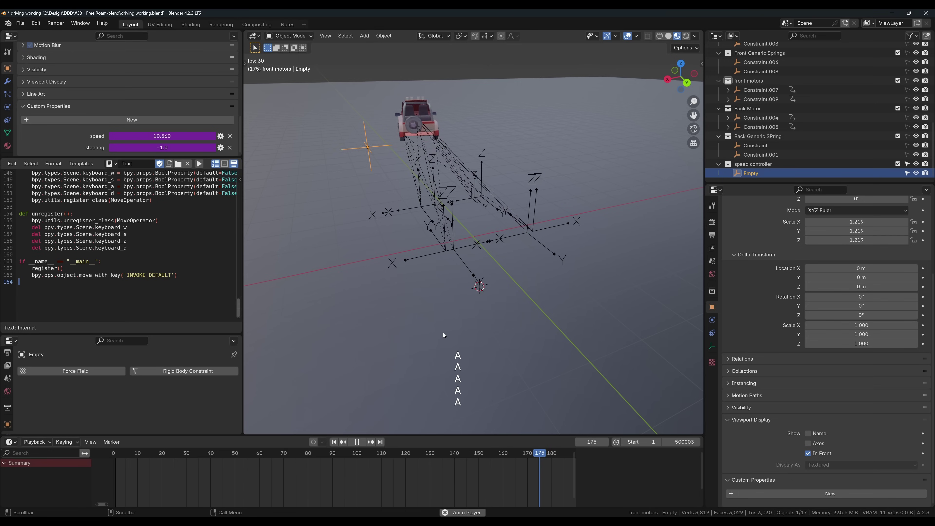
key("d")
key("d")
key("d")
key("d")
key("d")
key("a")
key("a")
key("a")
key("a")
key("a")
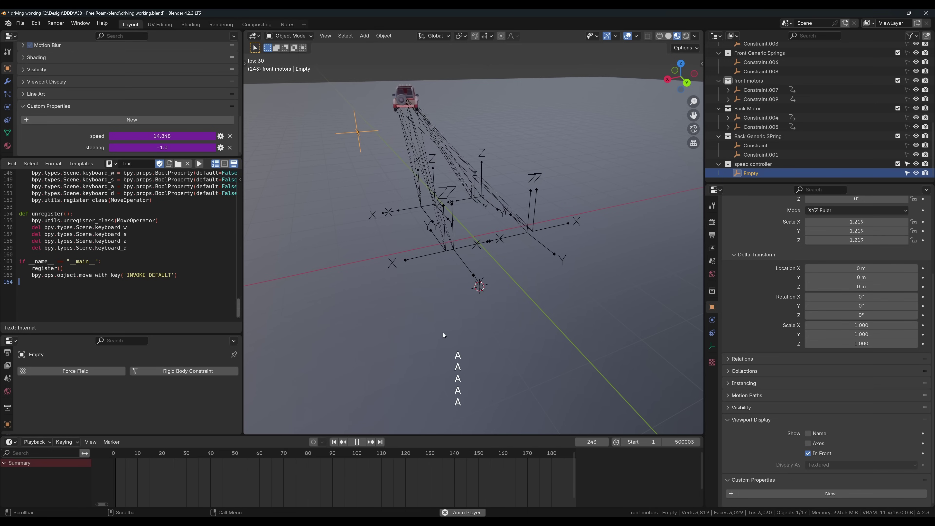
Swerve the accelerating jeep right and left using the script's steering controls.
key("d")
key("d")
key("d")
key("d")
key("d")
key("a")
key("a")
key("a")
key("a")
key("a")
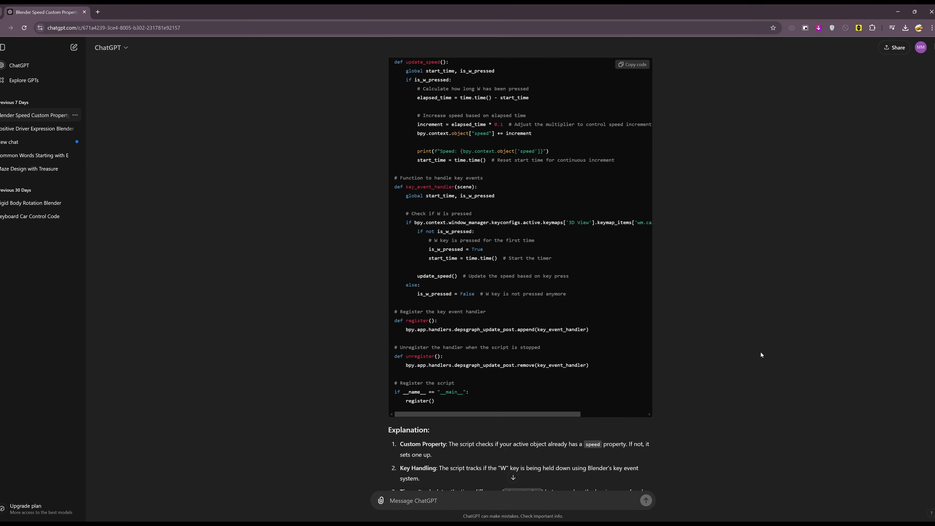
Switch to ChatGPT and review the successive script revisions for the speed property and the Y-axis object movement.
scroll(760, 352, "down", 20)
scroll(768, 360, "down", 20)
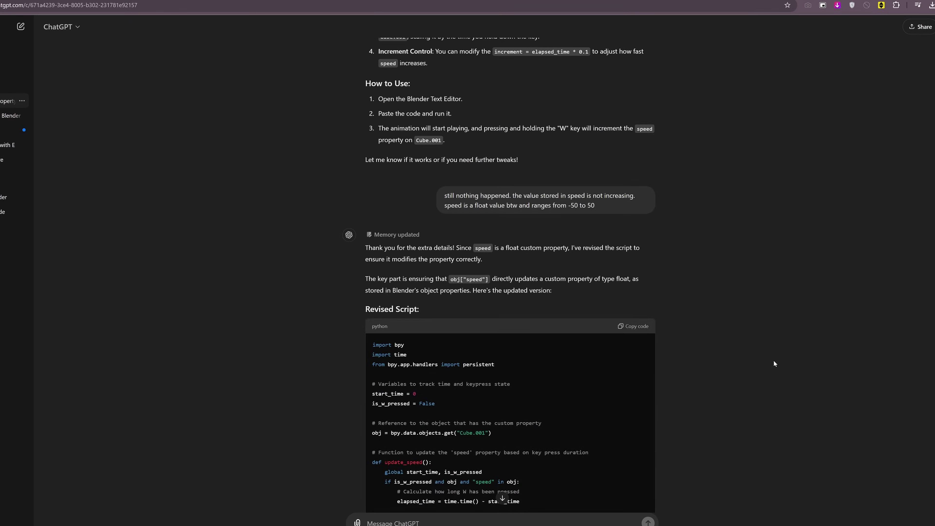
scroll(780, 365, "down", 20)
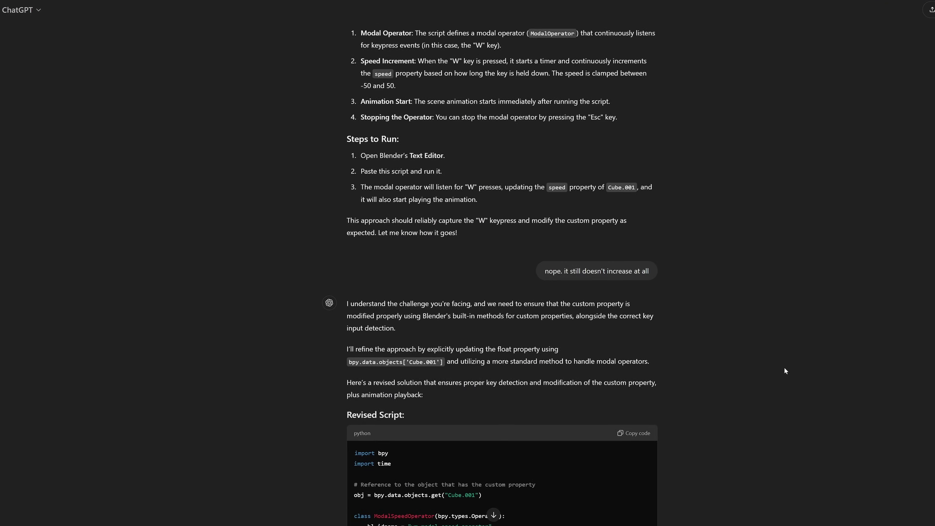
scroll(790, 371, "down", 20)
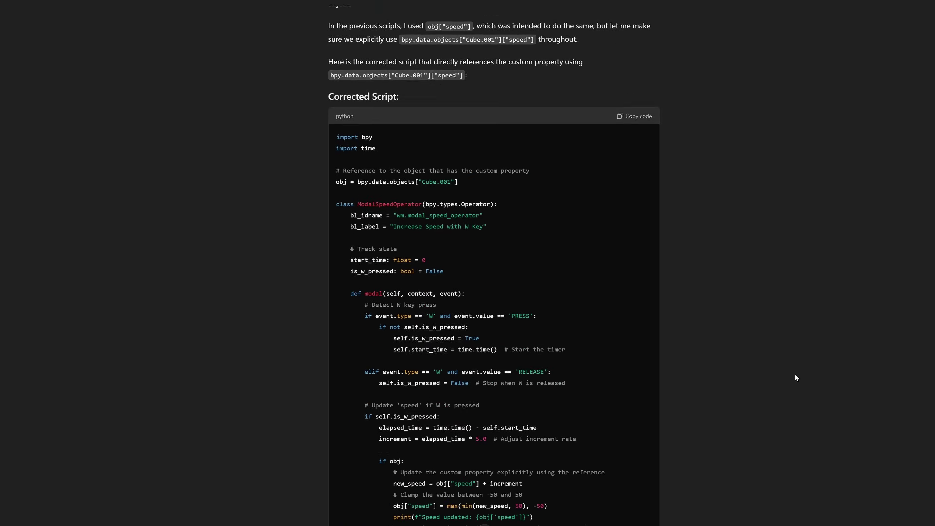
scroll(800, 378, "down", 20)
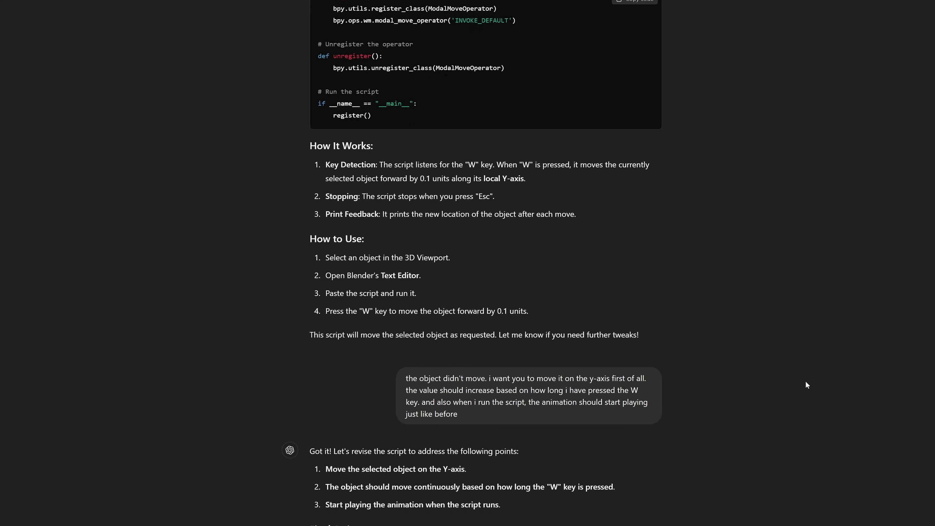
scroll(813, 389, "down", 20)
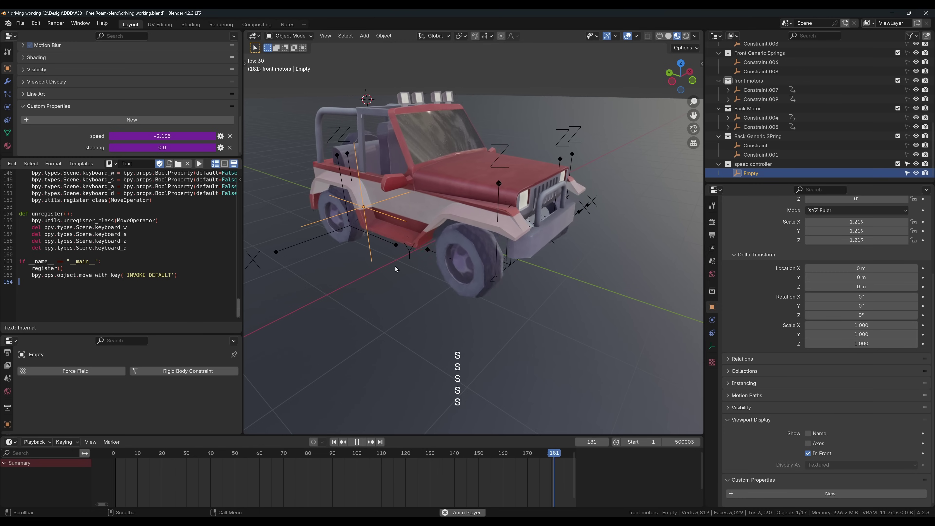
Switch to Blender and drive the jeep forward, then into reverse, using the script's speed controls during playback.
key("w")
key("w")
key("w")
key("w")
key("w")
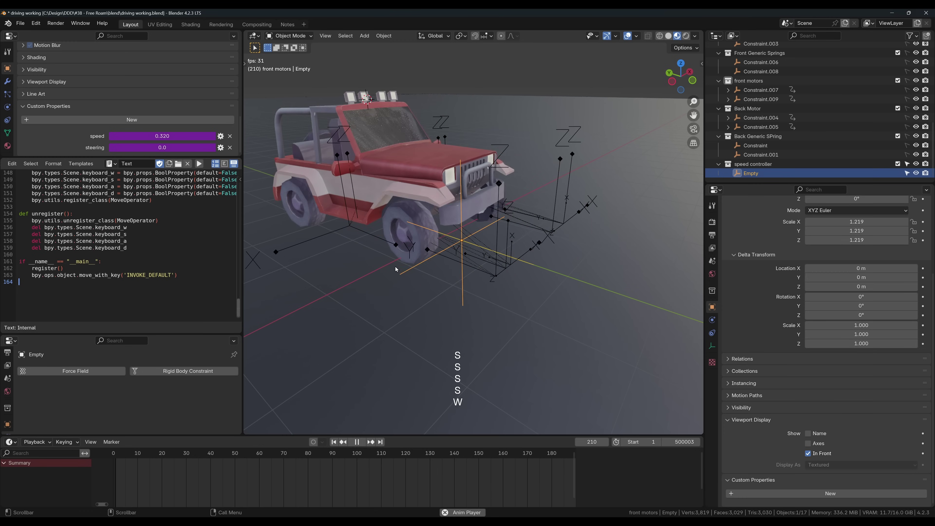
key("s")
key("s")
key("s")
key("s")
key("s")
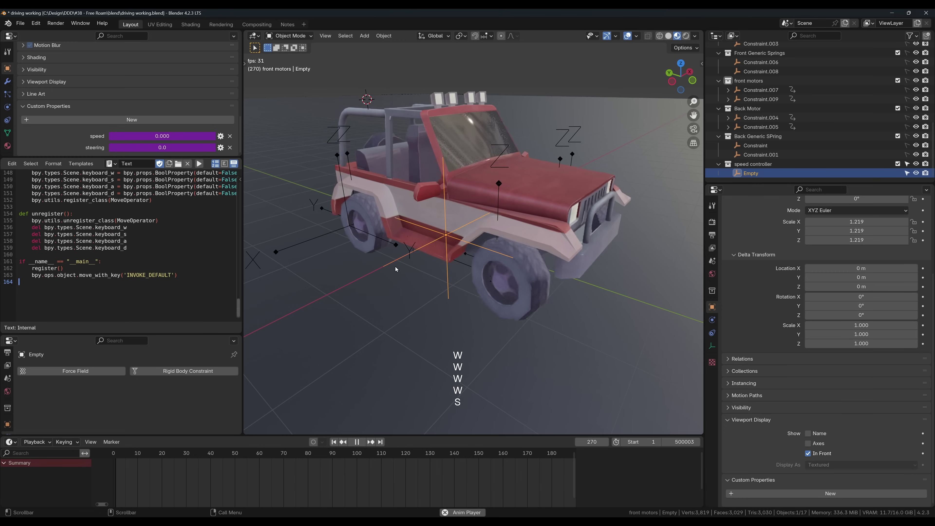
Test steering the reversing jeep to both sides and give it forward speed again.
key("a")
key("a")
key("a")
key("d")
key("d")
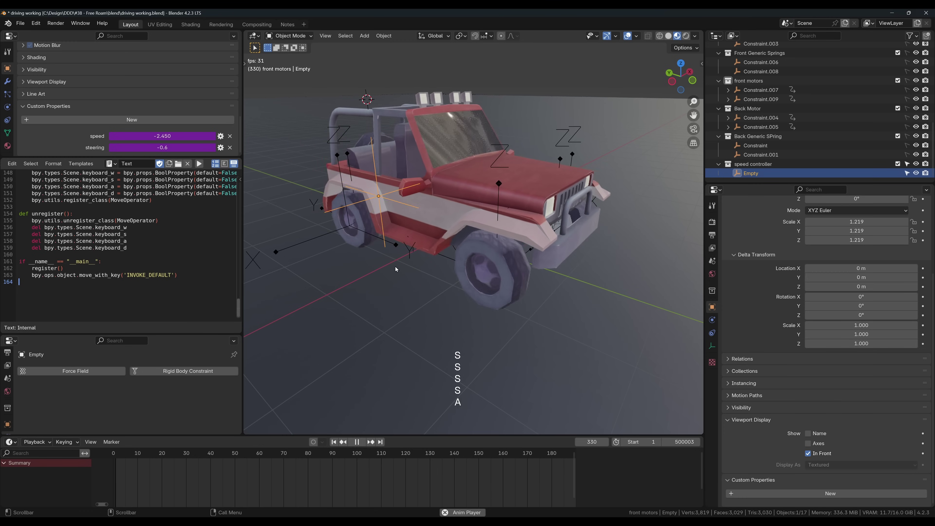
key("w")
key("w")
key("d")
key("d")
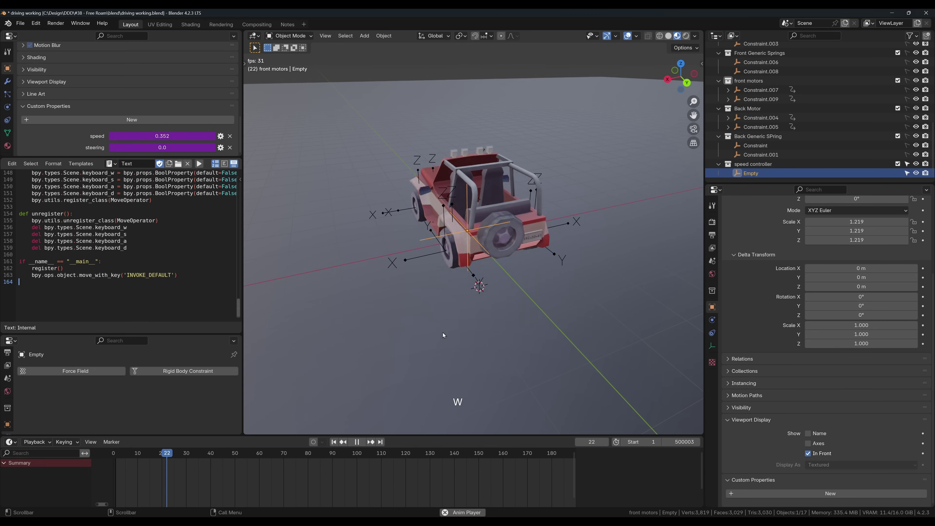
Accelerate the jeep forward from the start of the simulation and steer it to the right.
key("w")
key("w")
key("w")
key("w")
key("d")
key("d")
key("d")
key("d")
key("d")
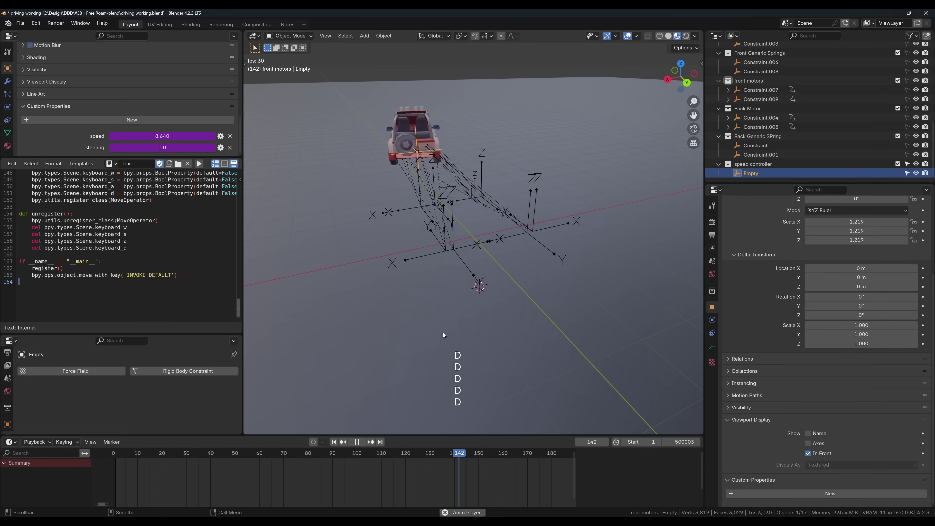
Weave the forward-moving jeep repeatedly left and right across the ground plane.
key("a")
key("a")
key("a")
key("a")
key("a")
key("d")
key("d")
key("d")
key("d")
key("d")
key("a")
key("a")
key("a")
key("a")
key("d")
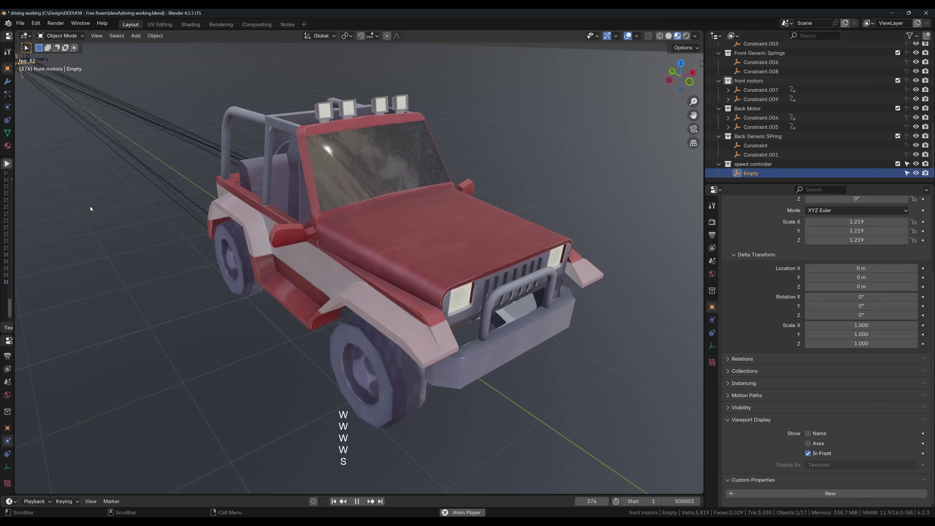
Hold the script's reverse control to slow the fast-moving jeep and drive it backward during playback.
key("s")
key("s")
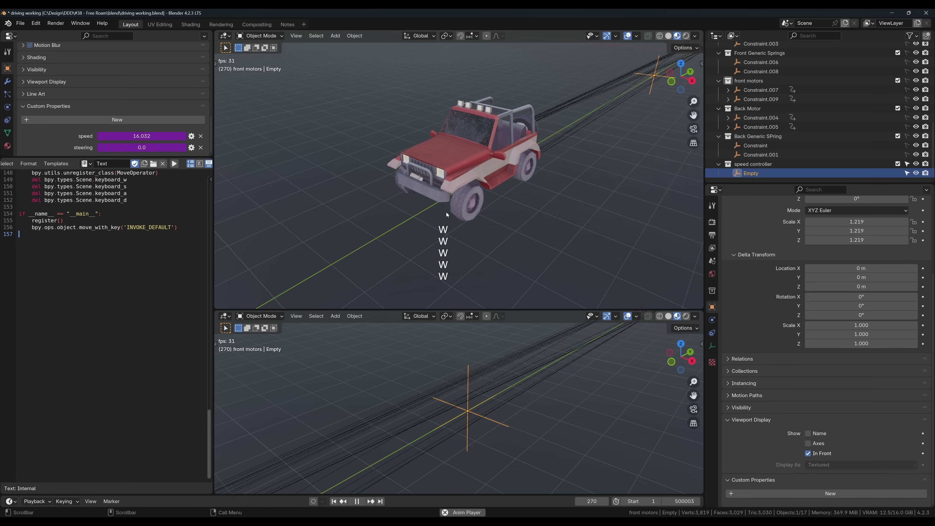
key("s")
key("s")
key("s")
key("s")
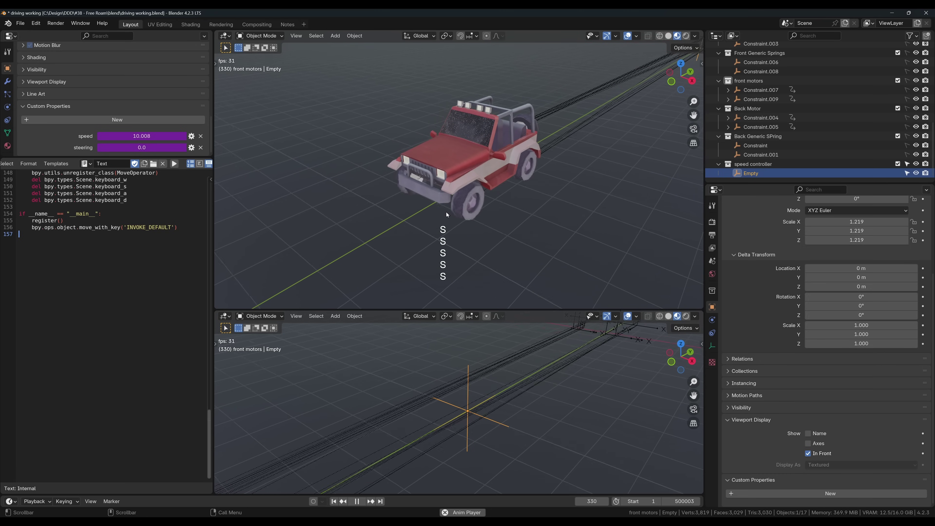
key("s")
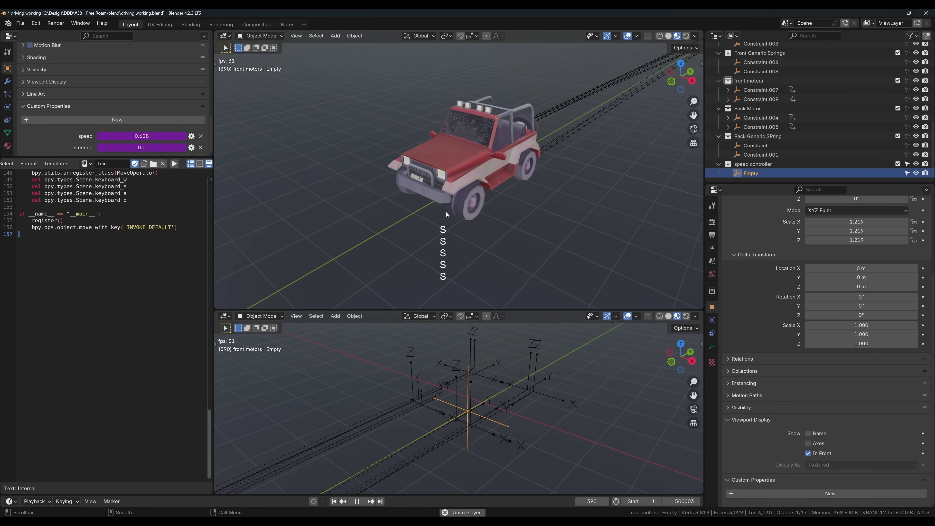
key("s")
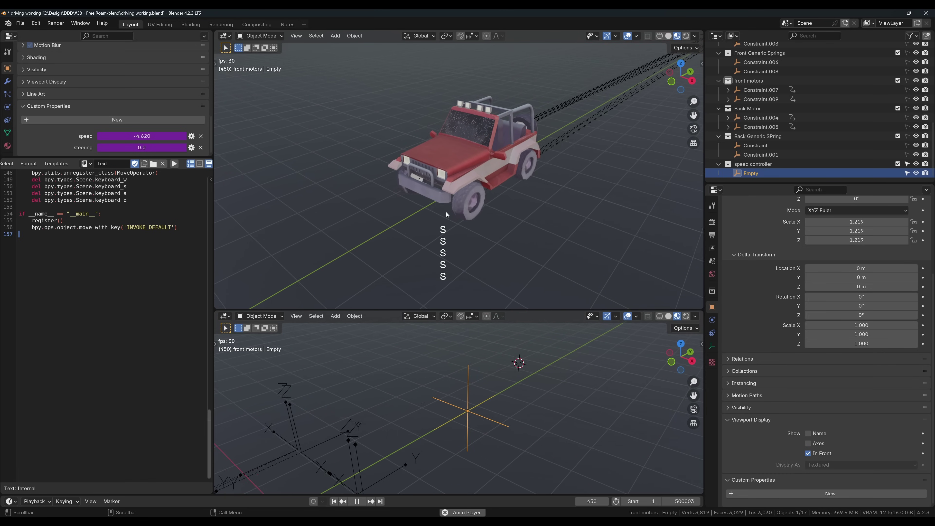
key("s")
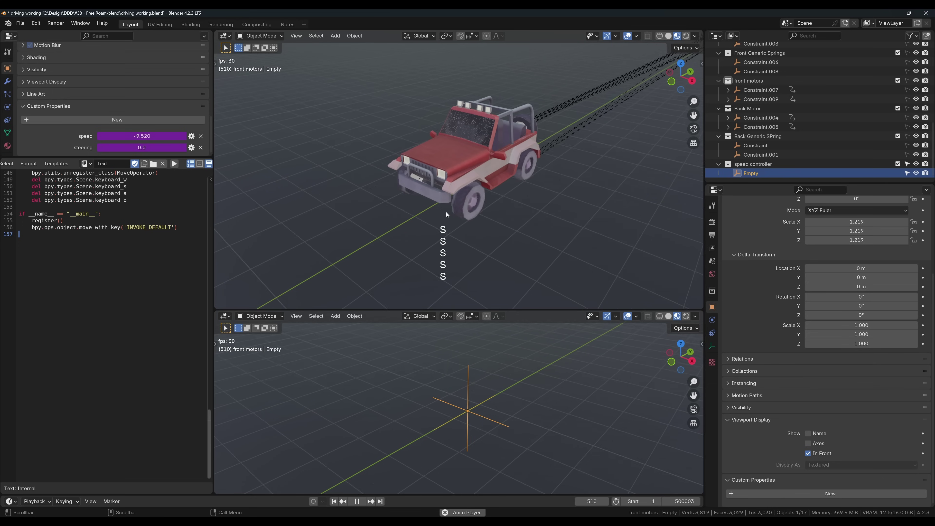
key("s")
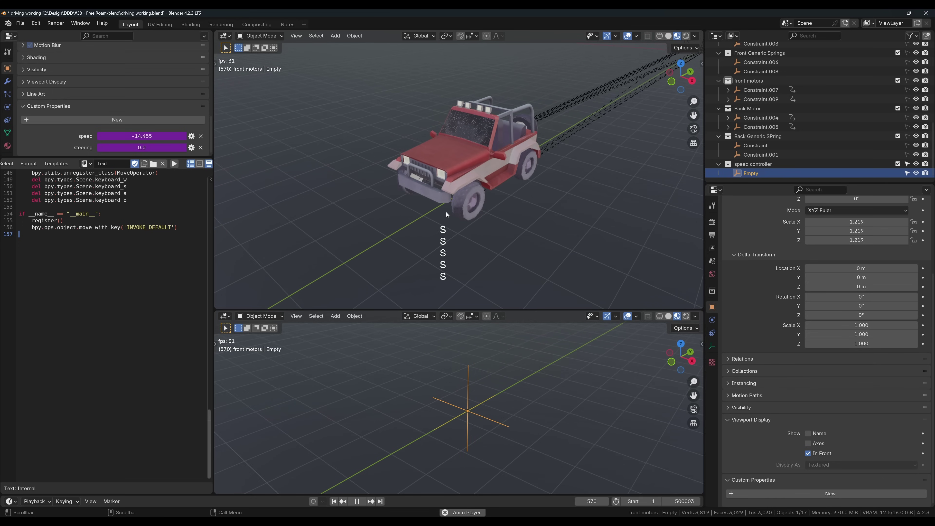
key("s")
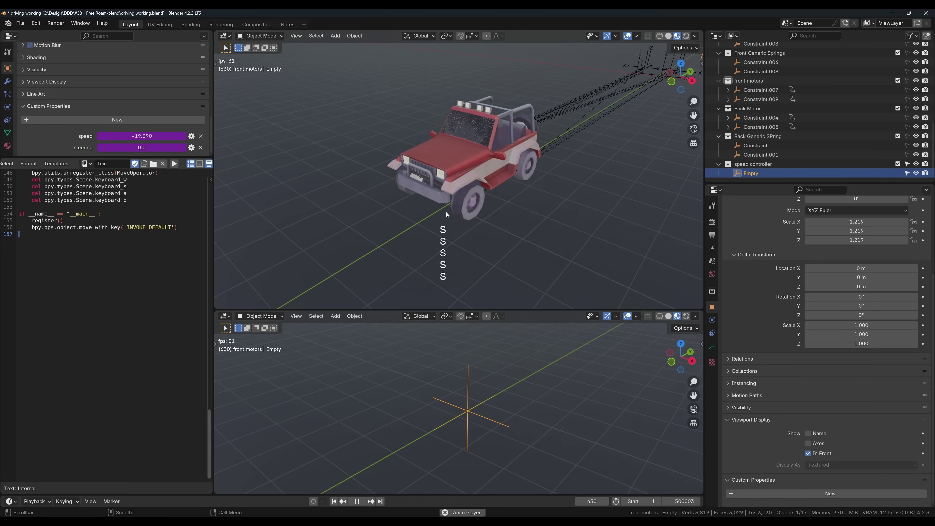
key("s")
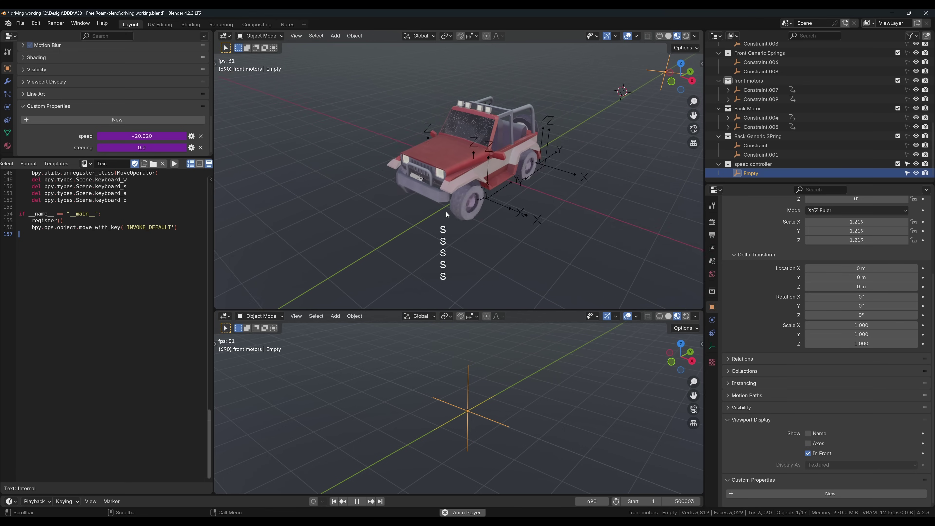
key("s")
key("s")
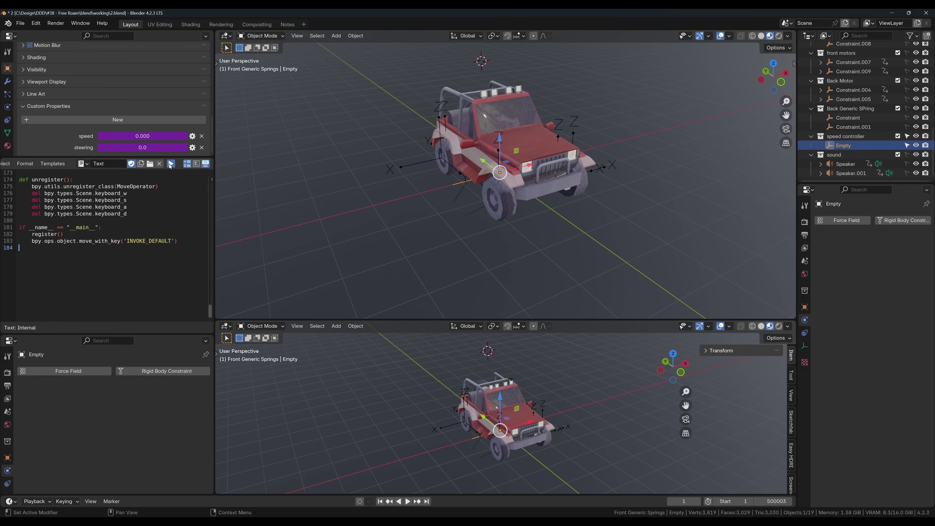
Run the revised driving script in the file with the speakers and accelerate the jeep forward.
left_click(170, 164)
key("w")
key("w")
key("w")
key("w")
key("w")
Brake the jeep to a standstill and then reverse it with the revised script.
key("s")
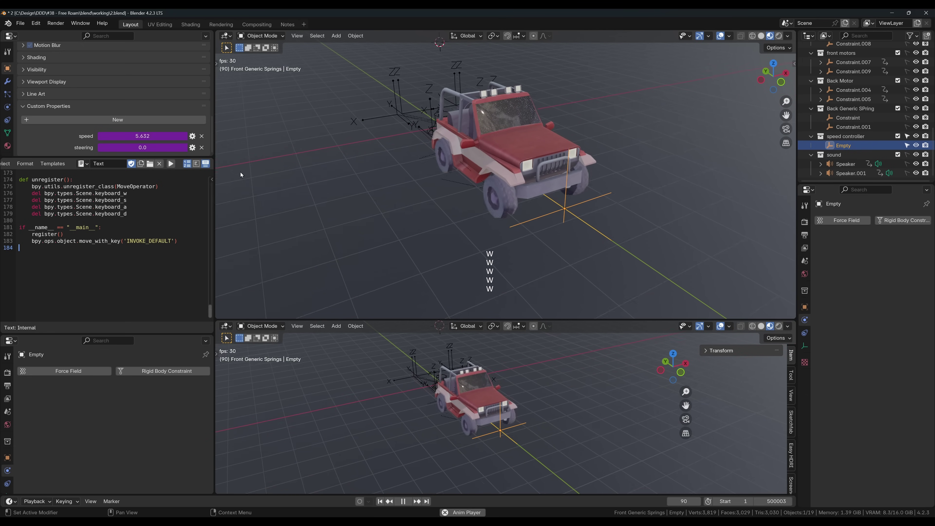
key("s")
key("s")
key("s")
key("s")
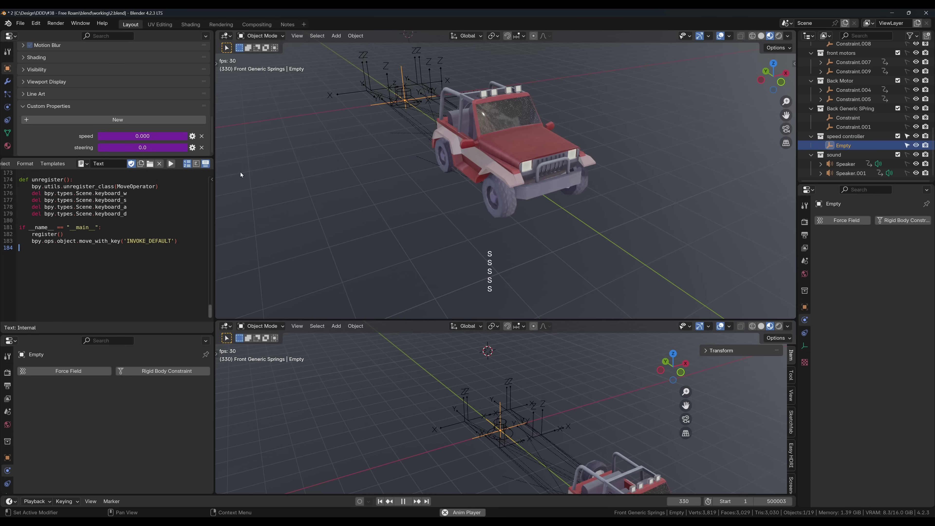
key("s")
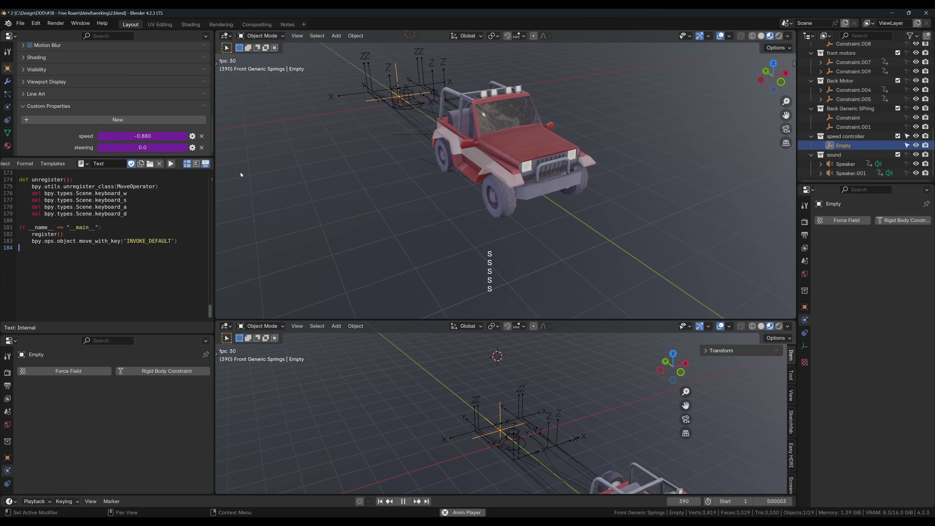
key("s")
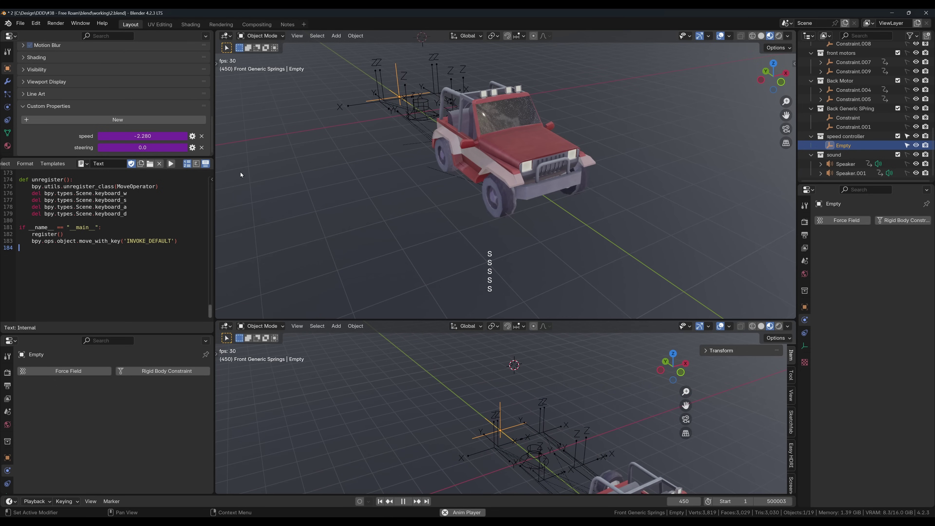
key("s")
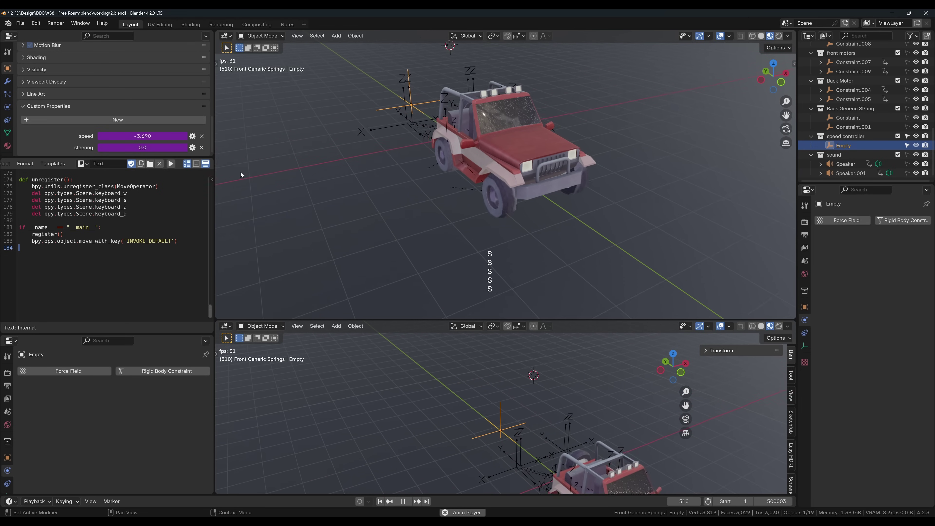
key("s")
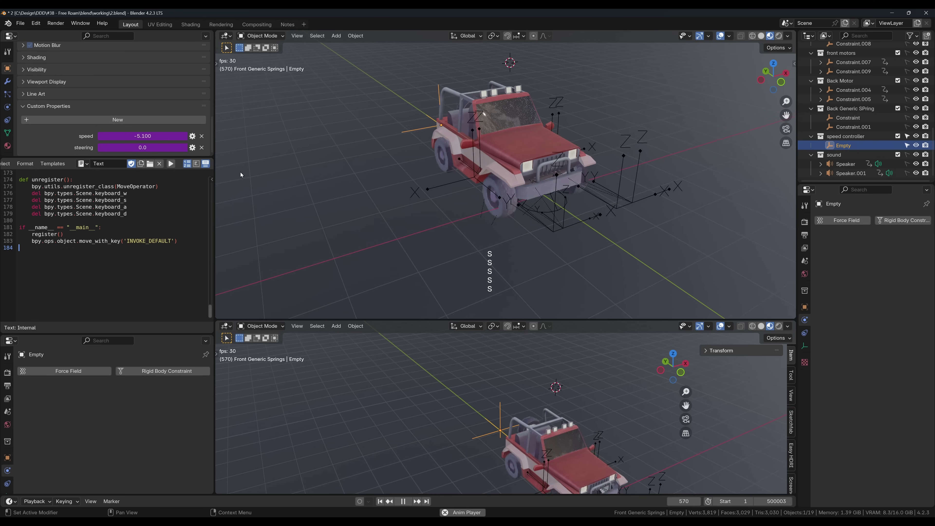
key("s")
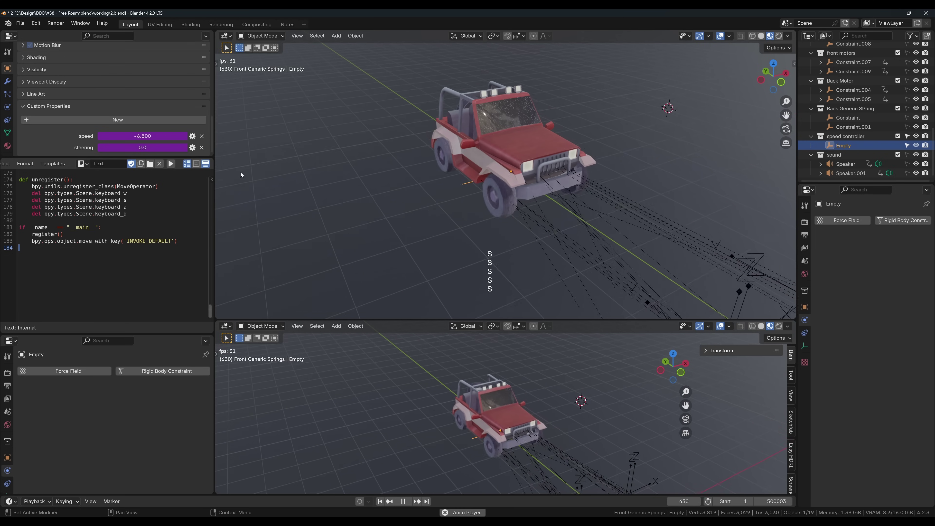
key("s")
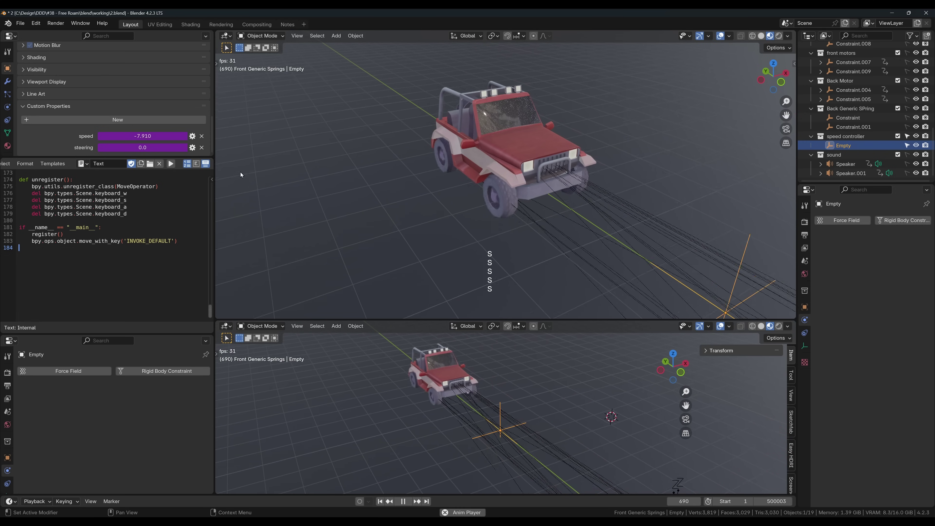
Test turning the jeep's front wheels left and right with the script's gradual steering.
key("a")
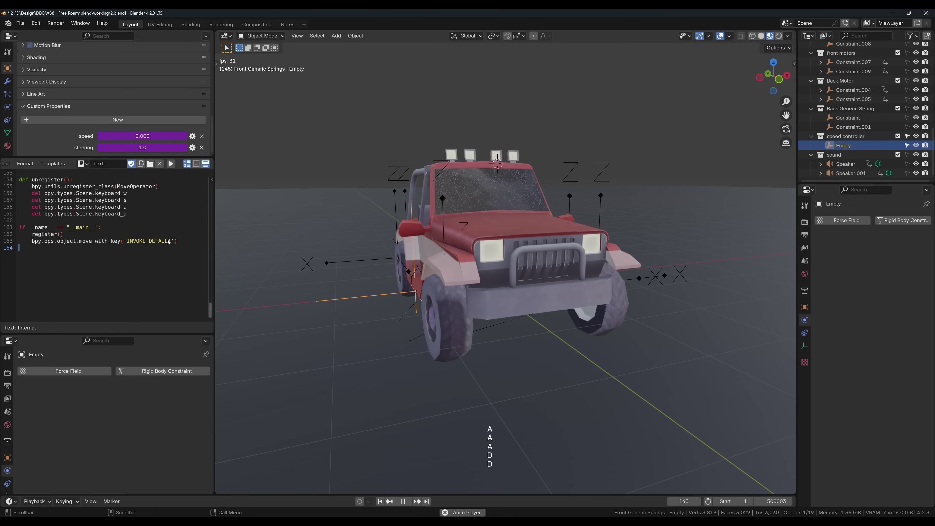
key("d")
key("d")
key("d")
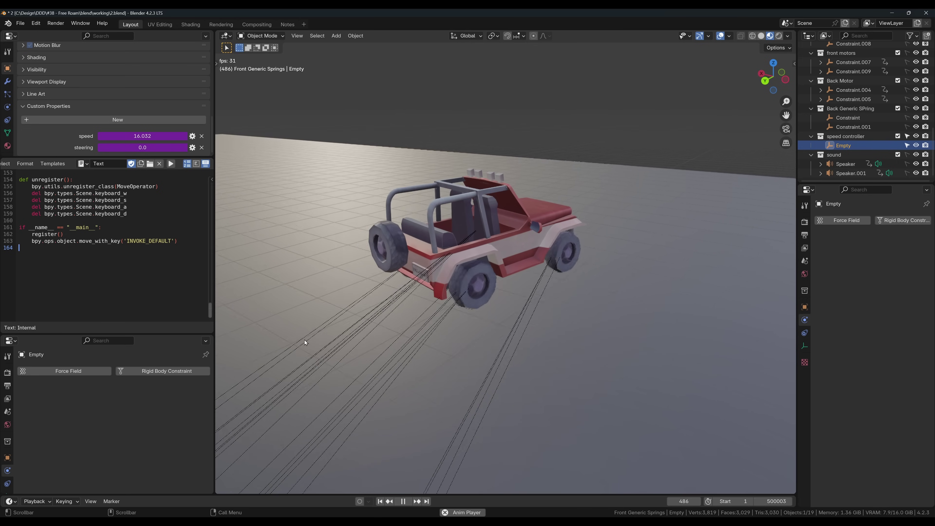
key("d")
Stop the moving jeep by resetting its speed with the script's brake control.
key("space")
key("space")
key("space")
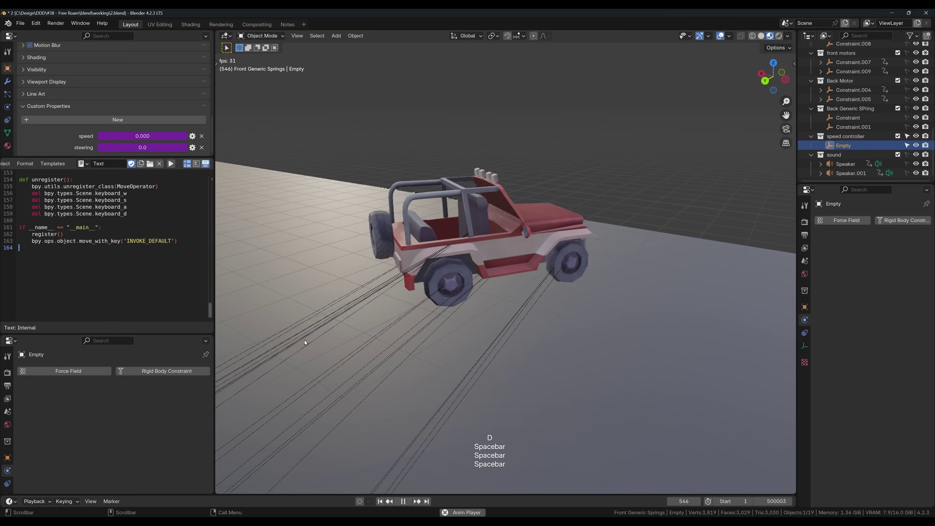
key("space")
key("space")
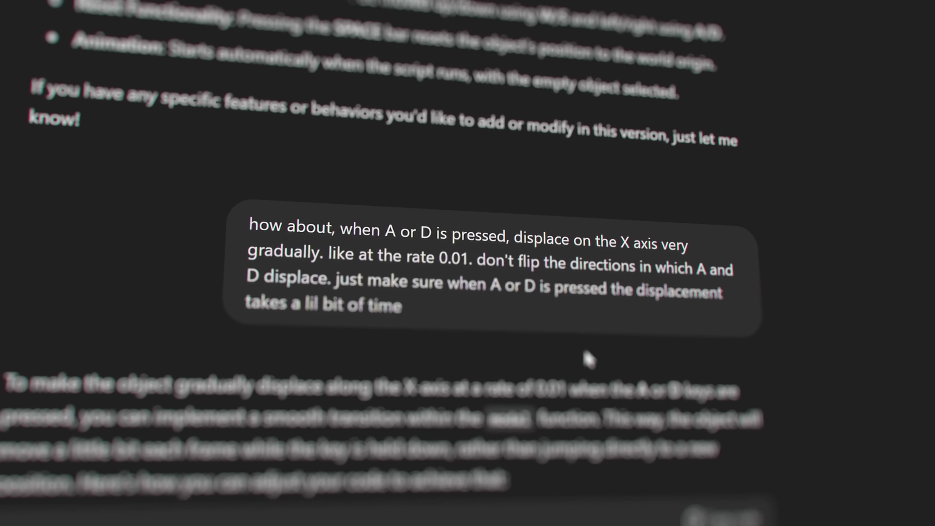
Review the ChatGPT conversation about the speed-control script, including the replies with revised code and the follow-up requests.
scroll(606, 361, "down", 10)
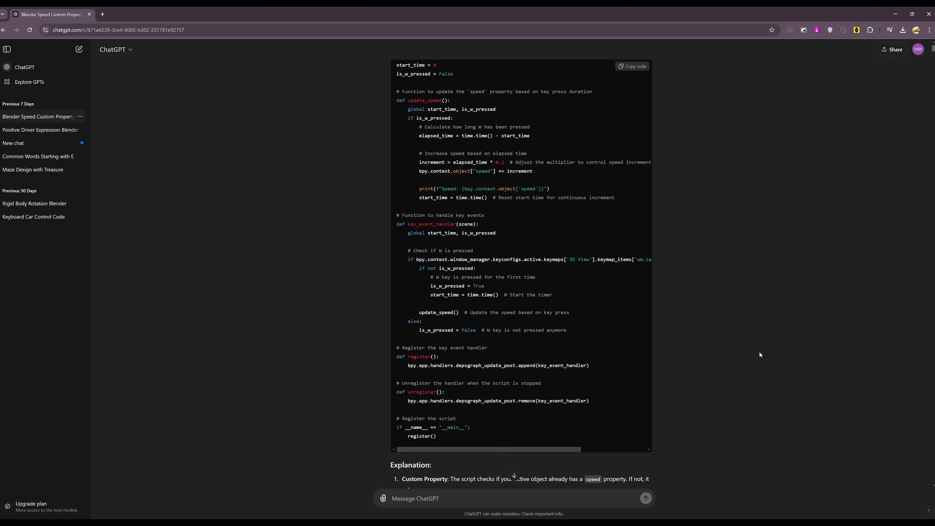
scroll(761, 353, "down", 15)
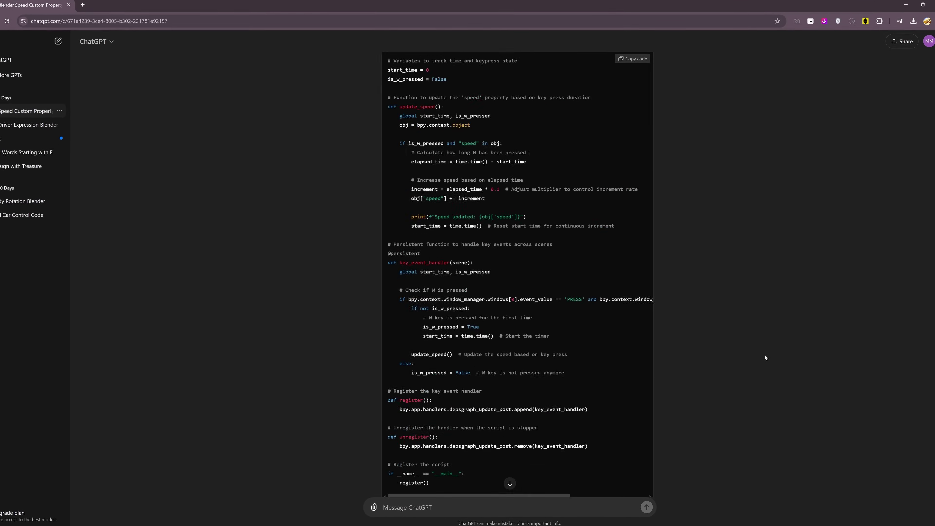
scroll(768, 359, "down", 20)
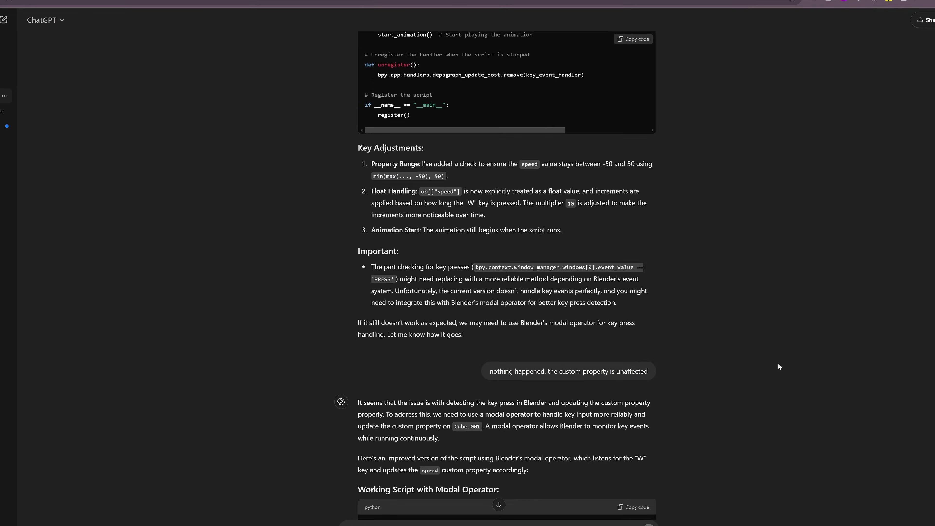
scroll(778, 366, "down", 20)
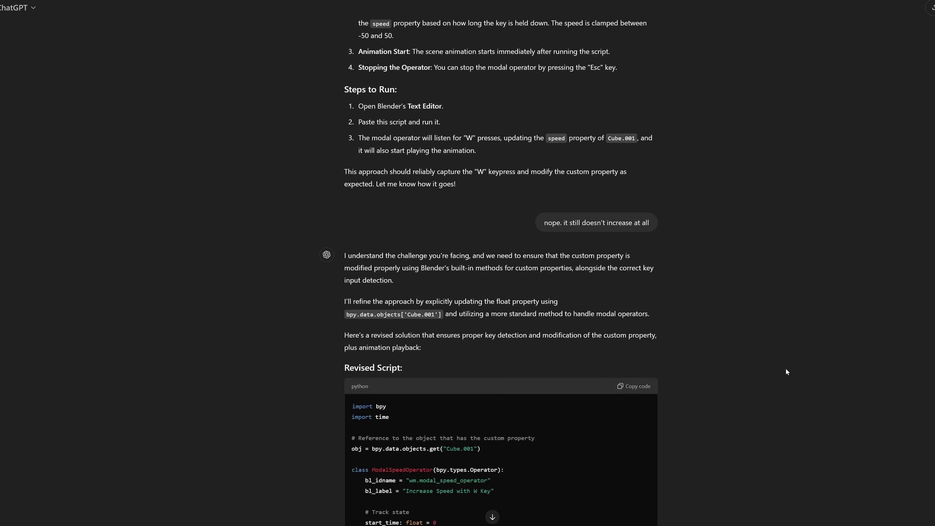
scroll(788, 370, "down", 20)
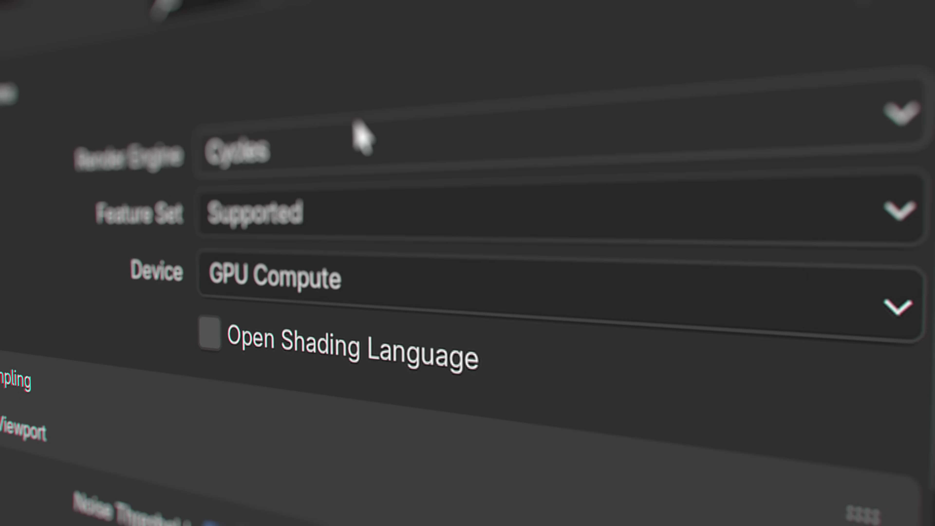
Set the render engine to EEVEE and inspect the tree creature scene from another angle.
left_click(354, 124)
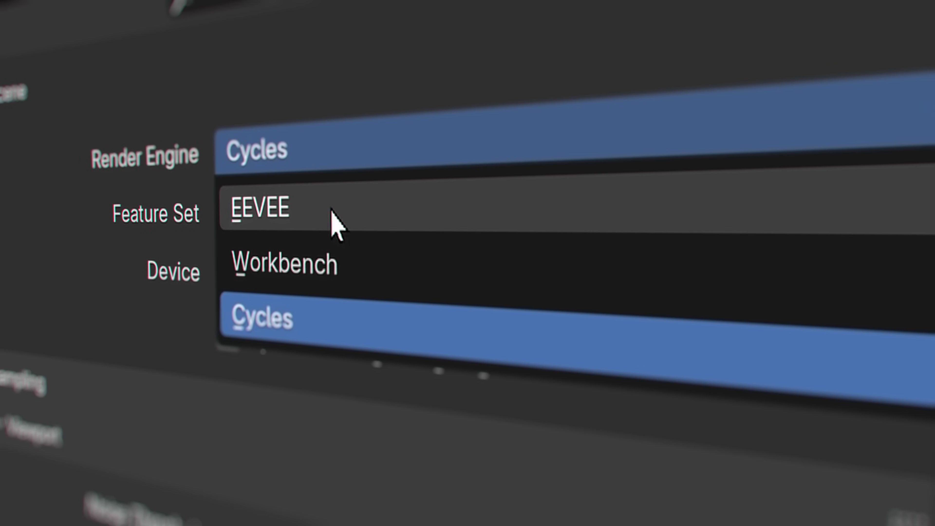
left_click(265, 215)
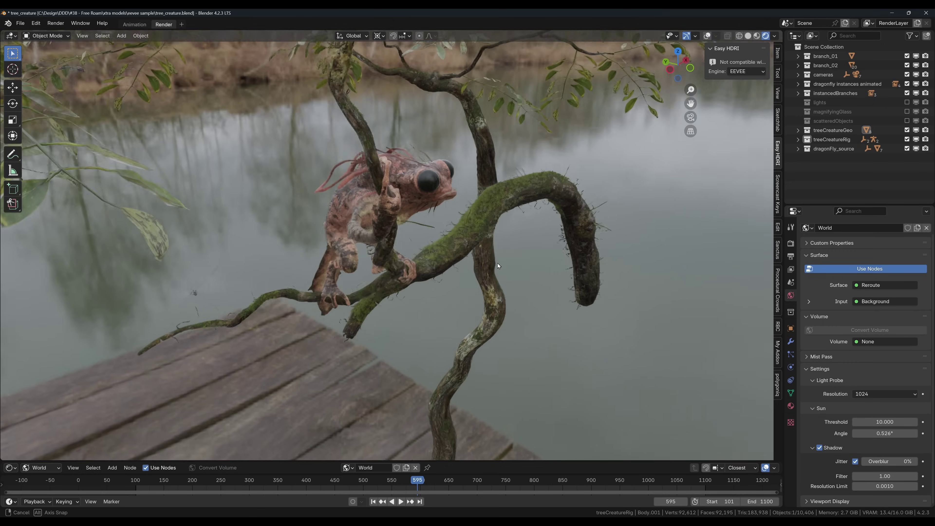
middle_click_drag(501, 291, 239, 270)
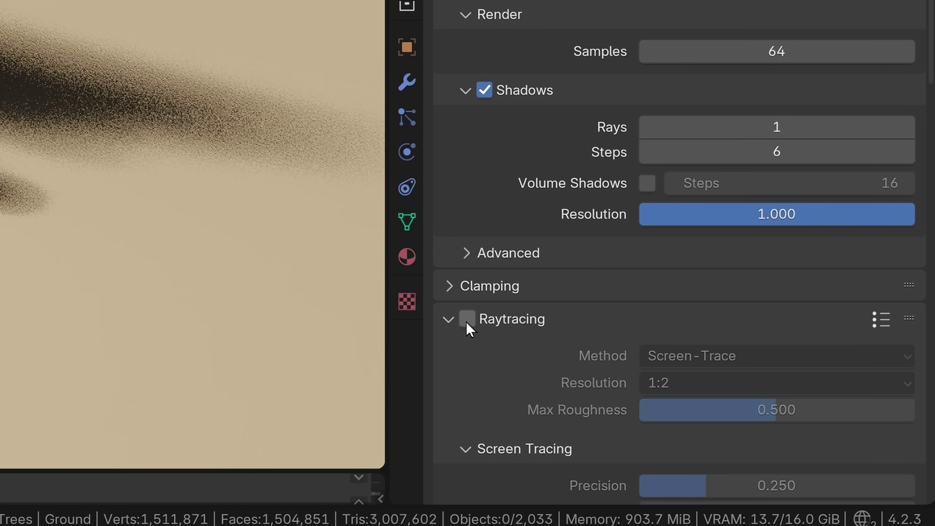
Enable EEVEE raytracing in the bakery scene and inspect the room with it active.
left_click(467, 319)
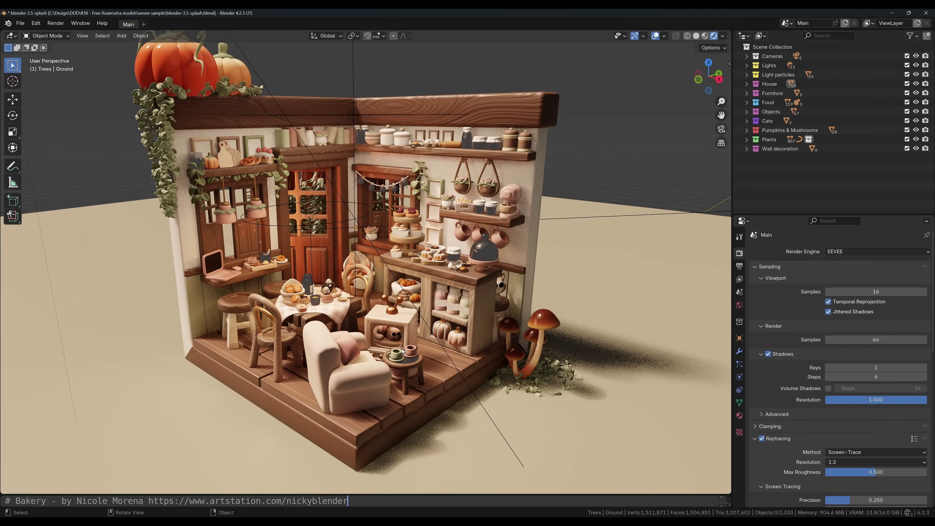
middle_click_drag(403, 352, 353, 350)
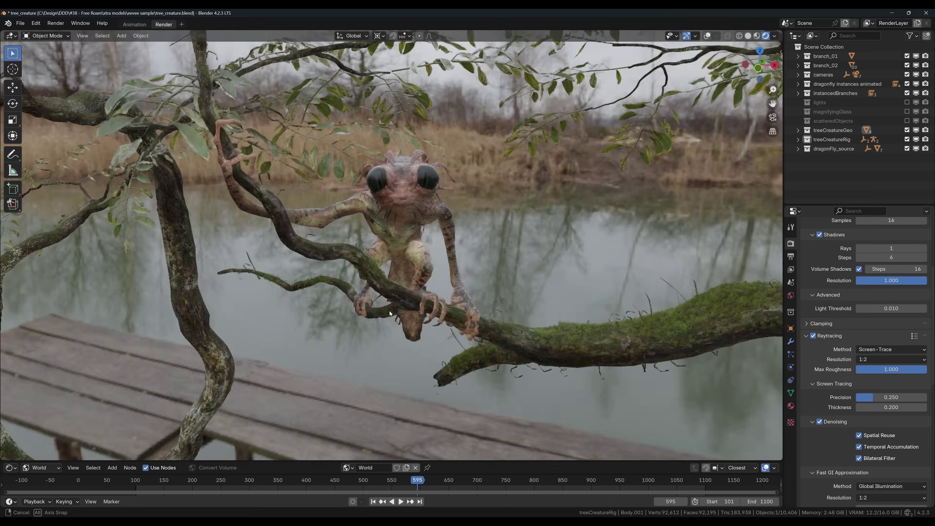
Set the shadow rays to 3 and the screen tracing precision to 1.000 in the tree creature scene.
middle_click_drag(390, 310, 425, 318)
scroll(861, 405, "up", 4)
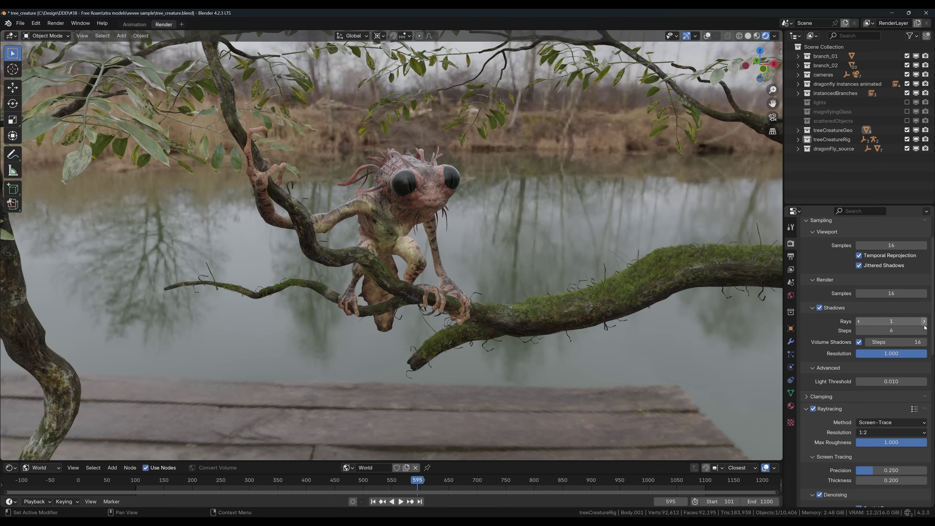
scroll(848, 356, "down", 11)
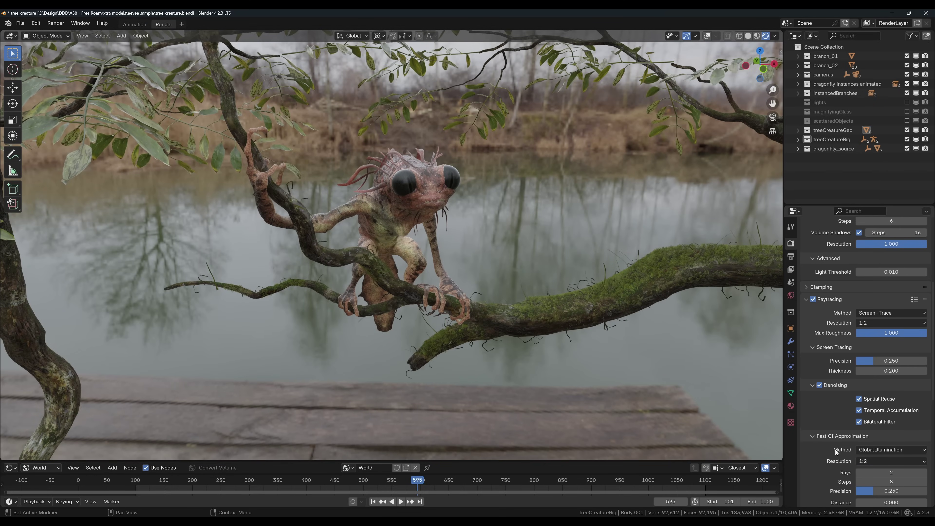
scroll(850, 424, "up", 11)
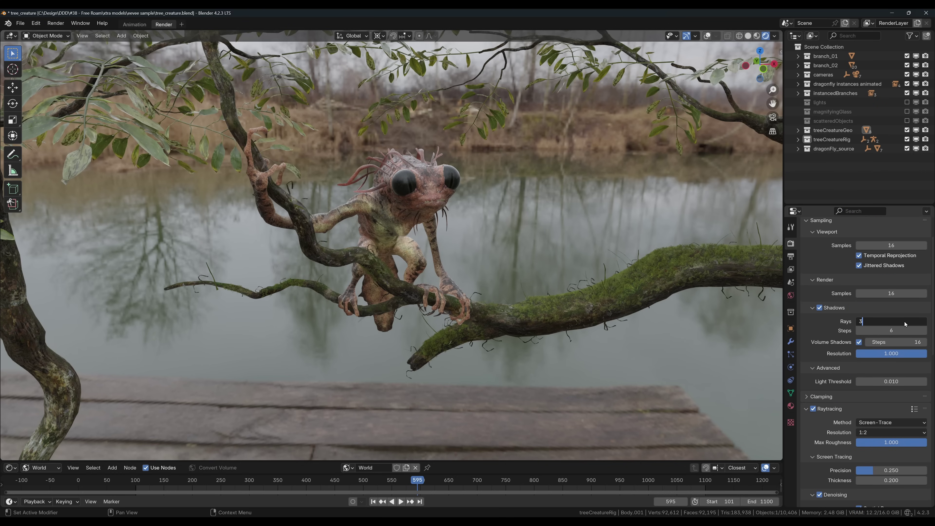
scroll(892, 406, "down", 6)
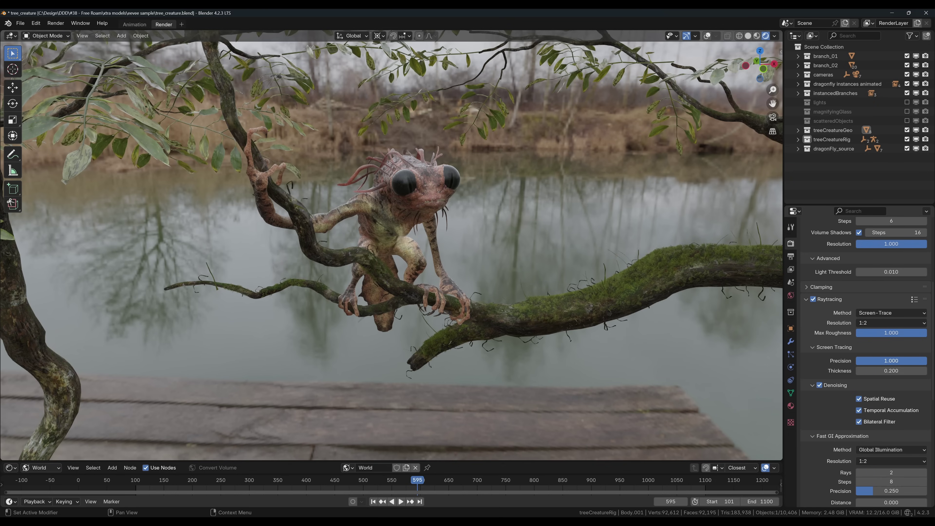
Set the Fast GI Approximation rays to 4 for the tree creature scene.
scroll(901, 402, "down", 4)
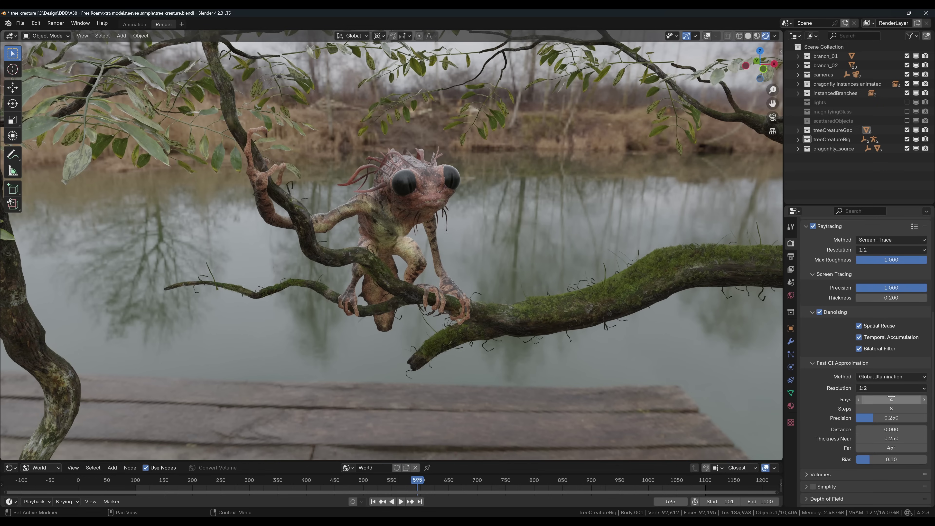
scroll(875, 420, "down", 9)
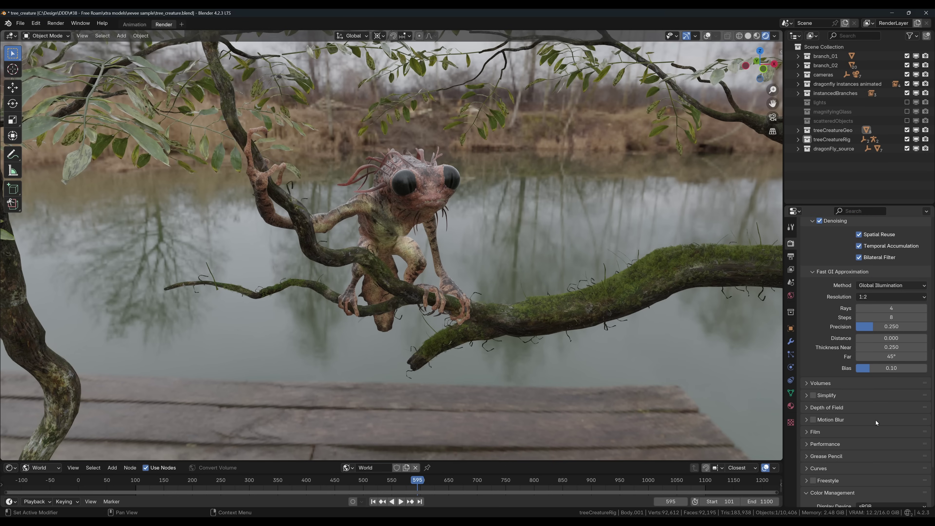
scroll(875, 420, "up", 6)
left_click_drag(879, 405, 905, 405)
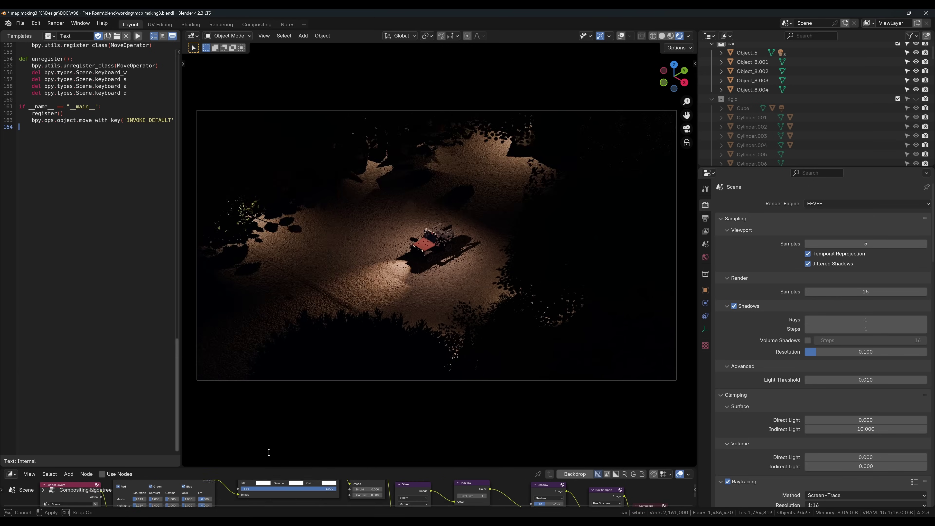
Enable the compositing nodes for the night jeep scene and unmute the Pixelate, Shadow and Box Sharpen nodes.
left_click_drag(267, 448, 281, 340)
left_click(102, 346)
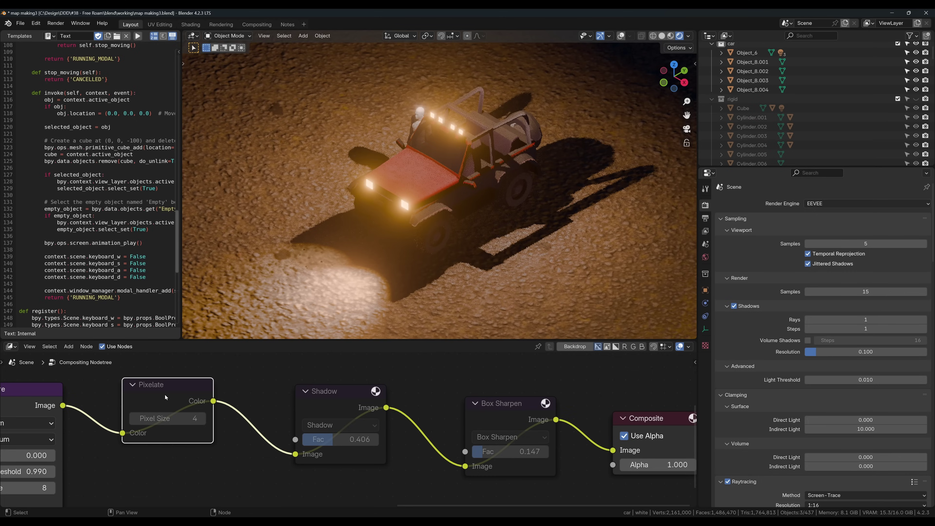
left_click(201, 397)
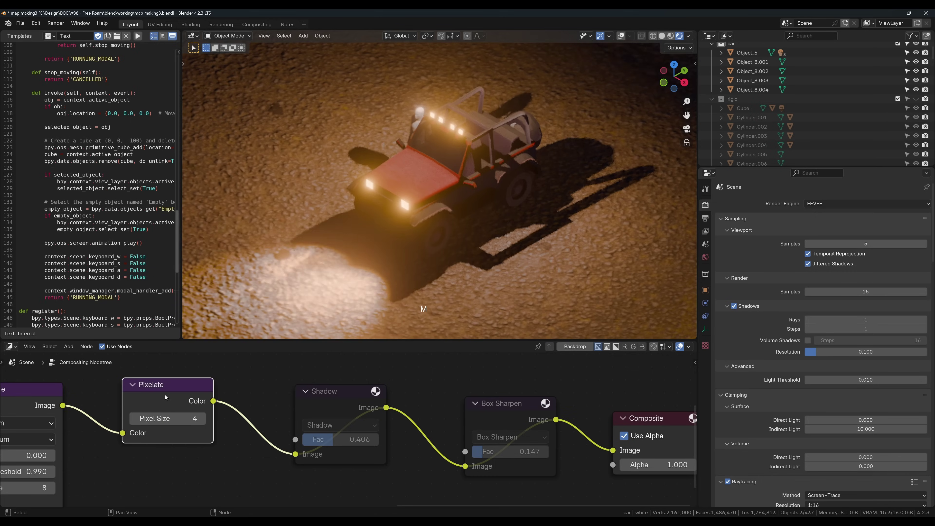
left_click(328, 396)
left_click(503, 414)
key("m")
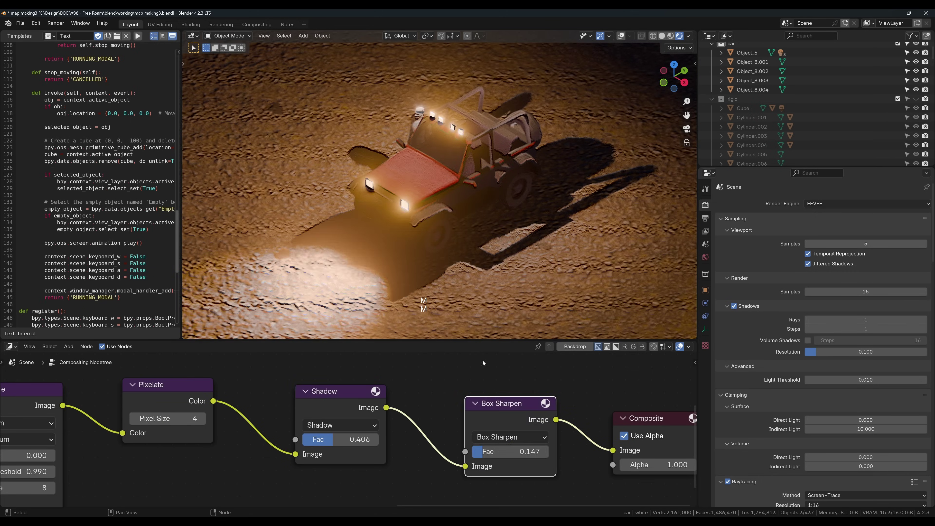
Toggle the Box Sharpen and Pixelate nodes to compare their effect on the whole camera view of the night scene.
scroll(477, 286, "down", 5)
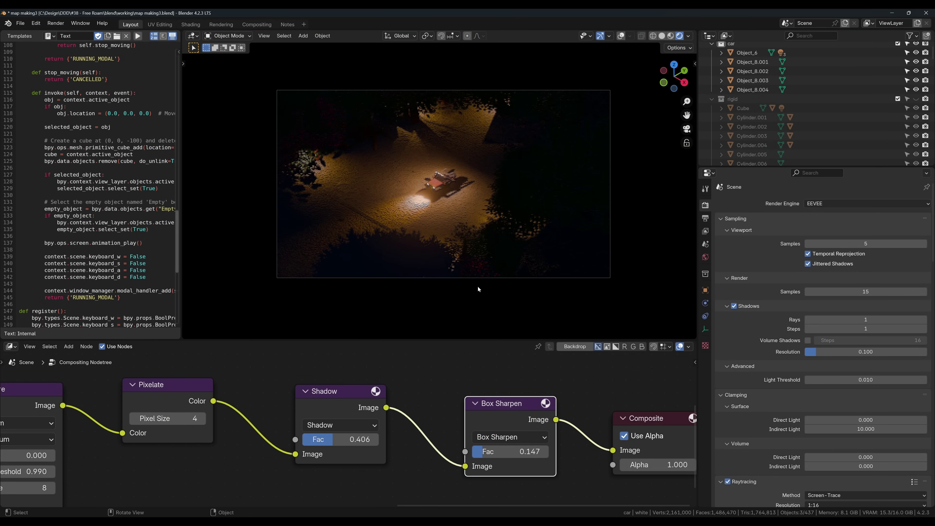
scroll(521, 433, "down", 3)
left_click(521, 433)
left_click(476, 413)
key("m")
key("m")
left_click(243, 395)
key("m")
scroll(426, 264, "up", 3)
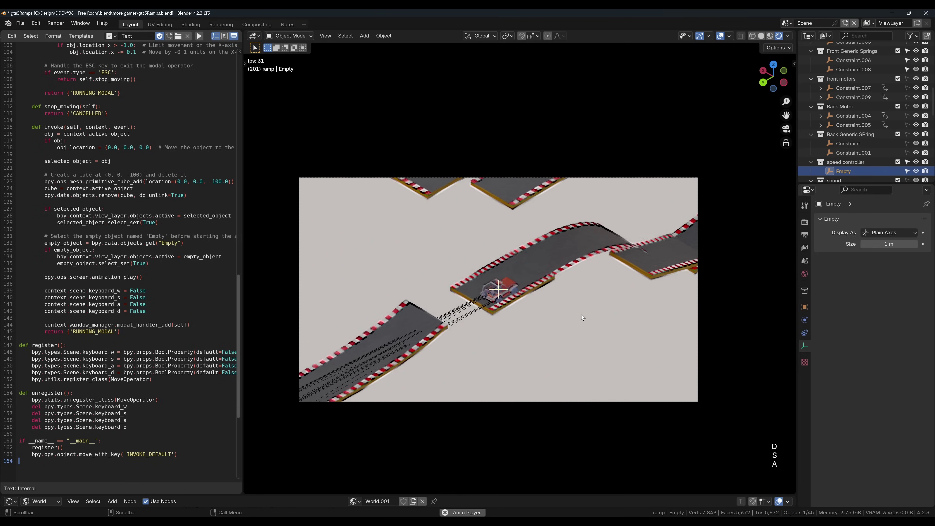
Steer the jeep along the striped ramps of the ramp track file.
key("d")
key("d")
key("d")
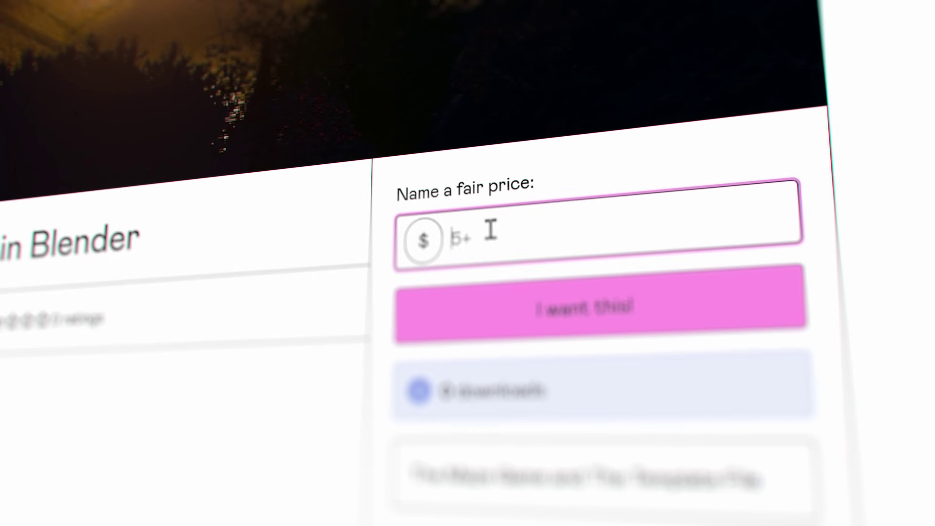
Try 0 and 9999 as the fair price on the store page for the maze game and template file.
type("0")
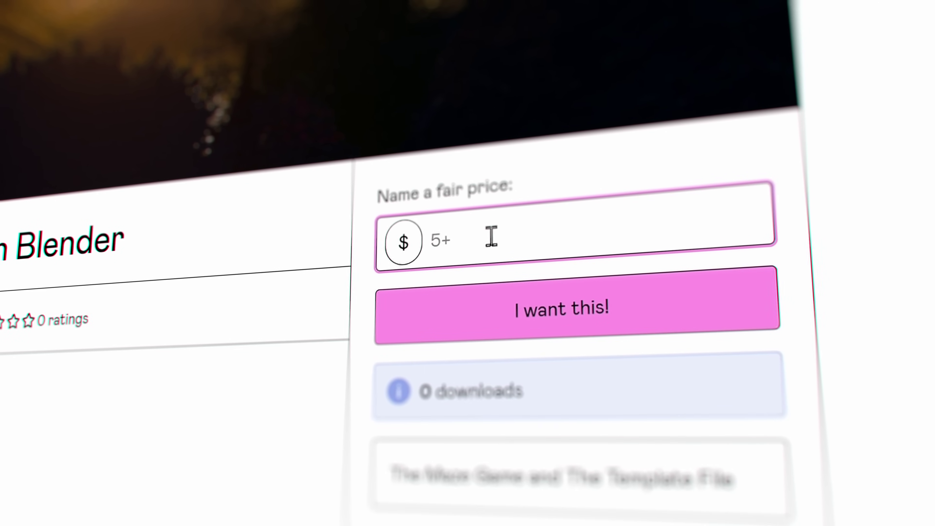
type("9999")
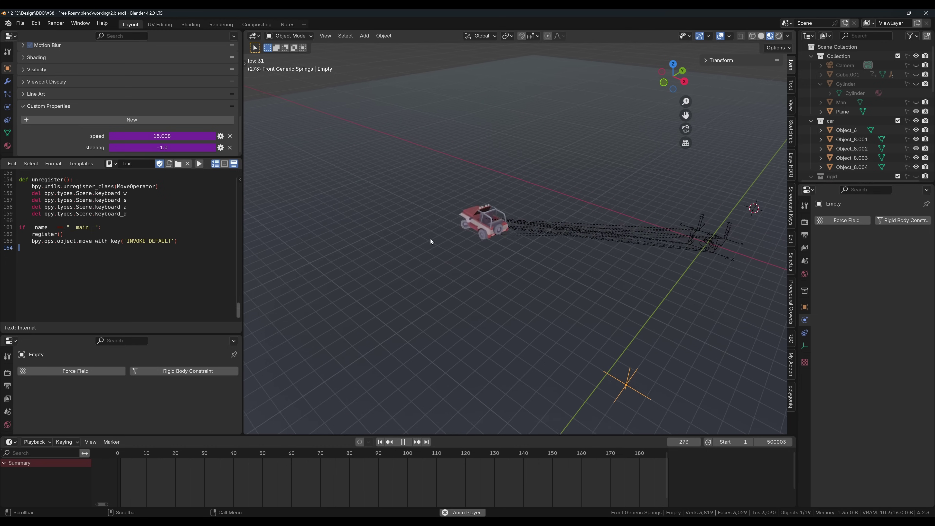
Steer the moving jeep alternately left and right across the open ground plane.
key("d")
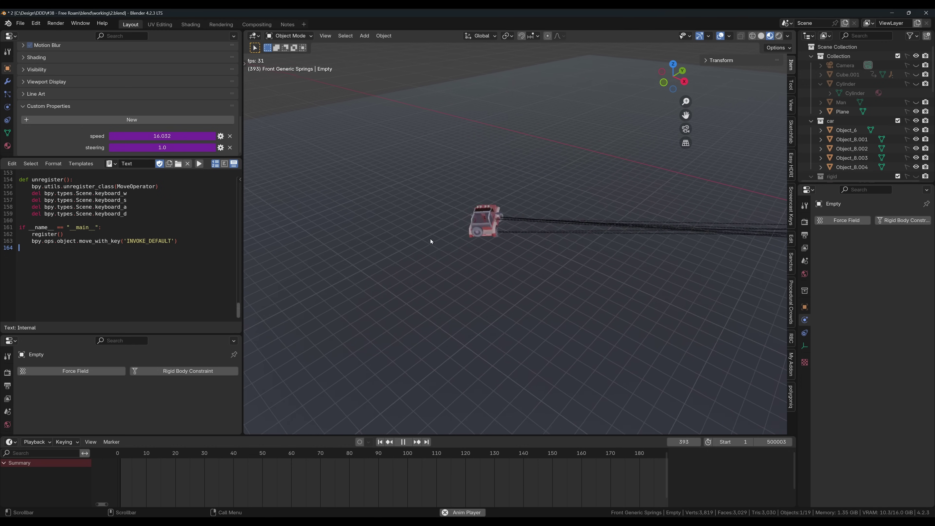
key("a")
key("d")
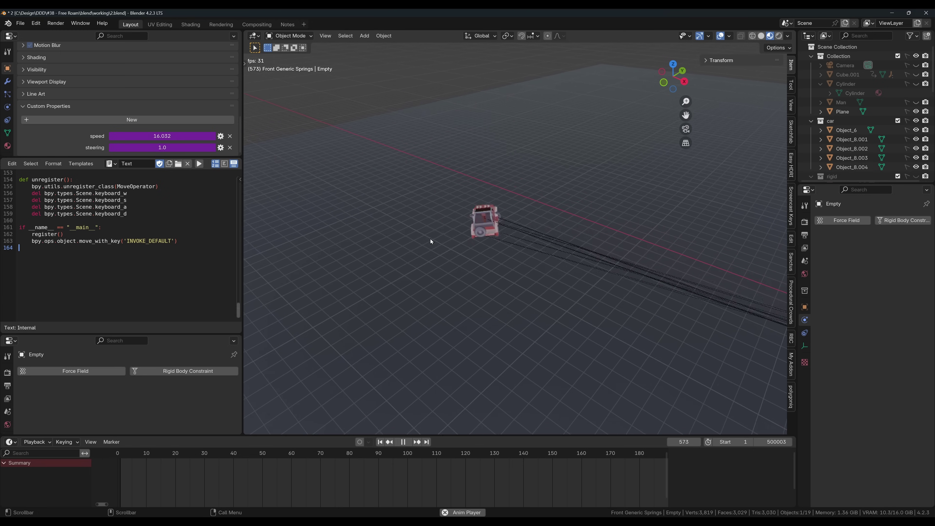
key("a")
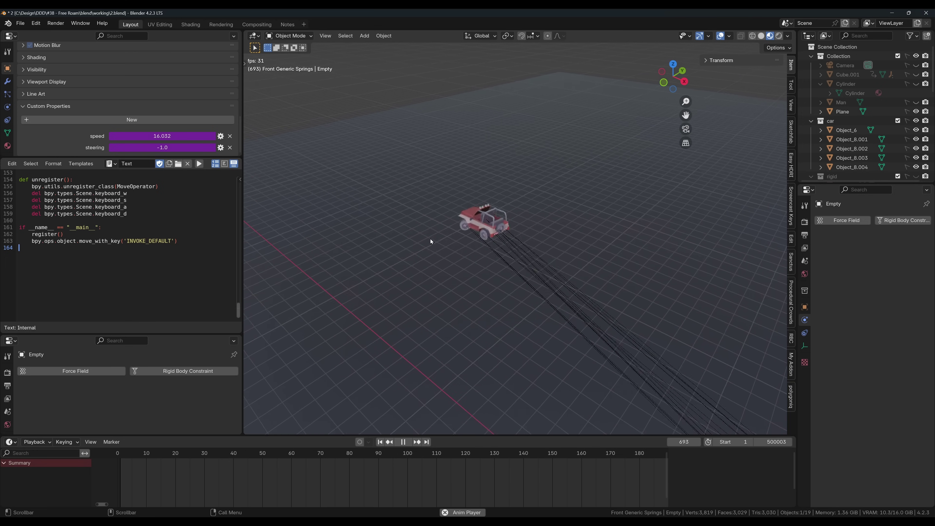
key("d")
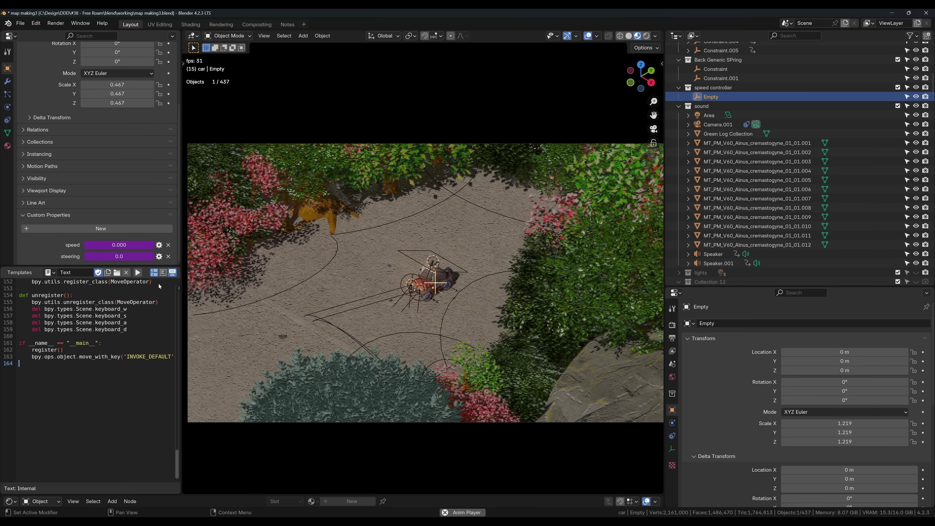
Select the speed controller's Empty in the garden map file and run the driving script to drive the jeep.
key("w")
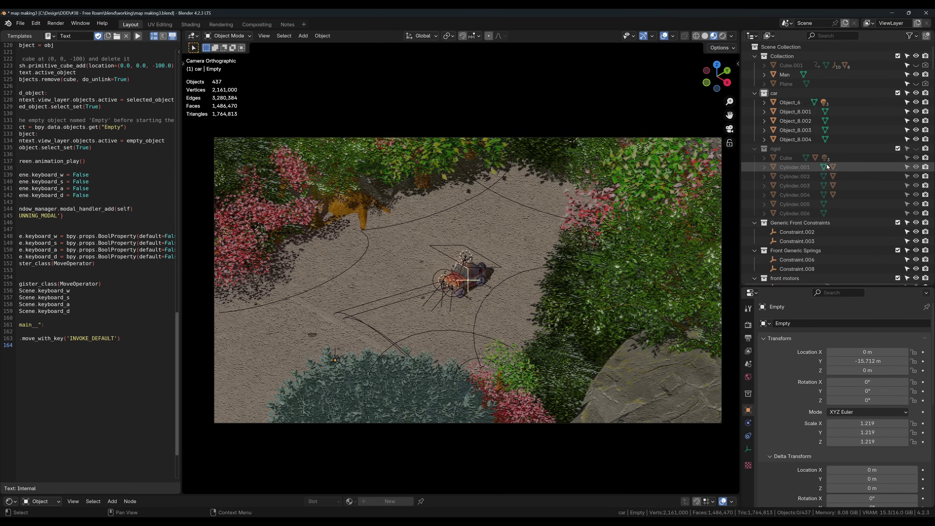
scroll(826, 165, "down", 8)
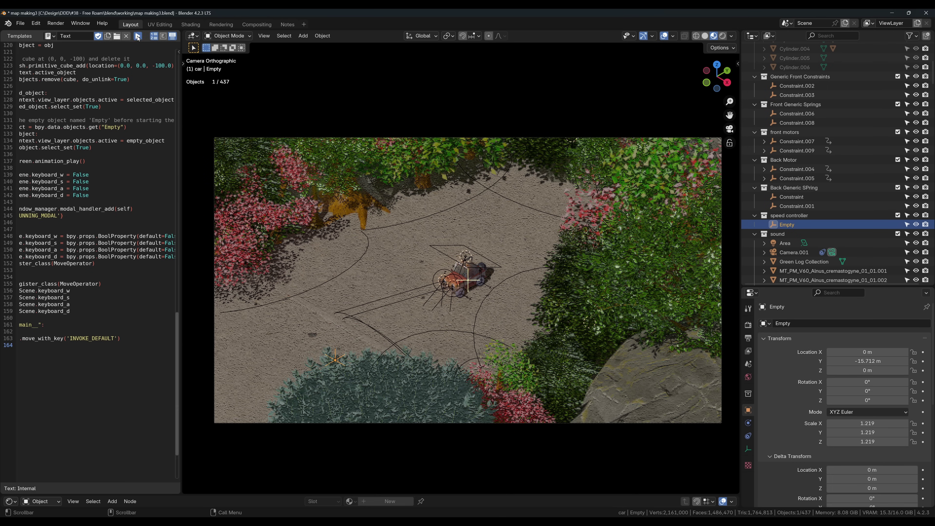
key("space")
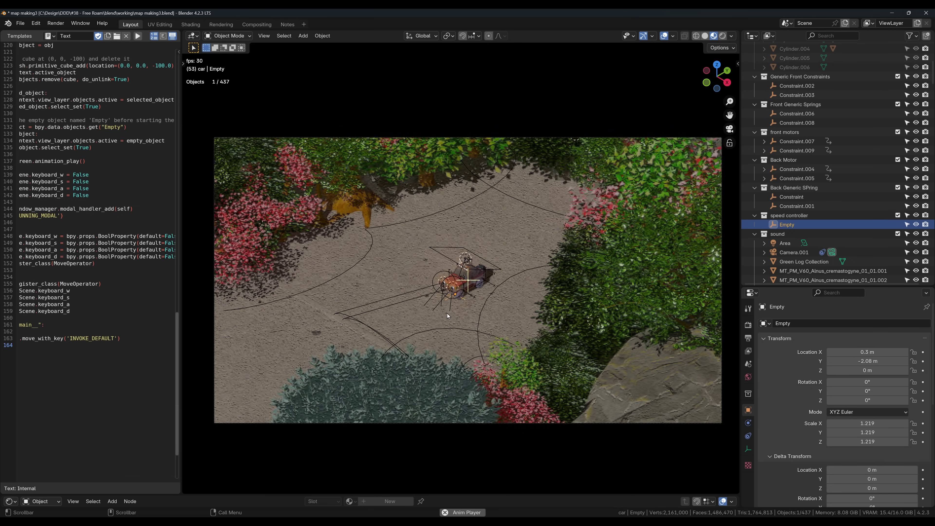
Steer the jeep left and right past the large bush and onto the wooden bridge.
key("a")
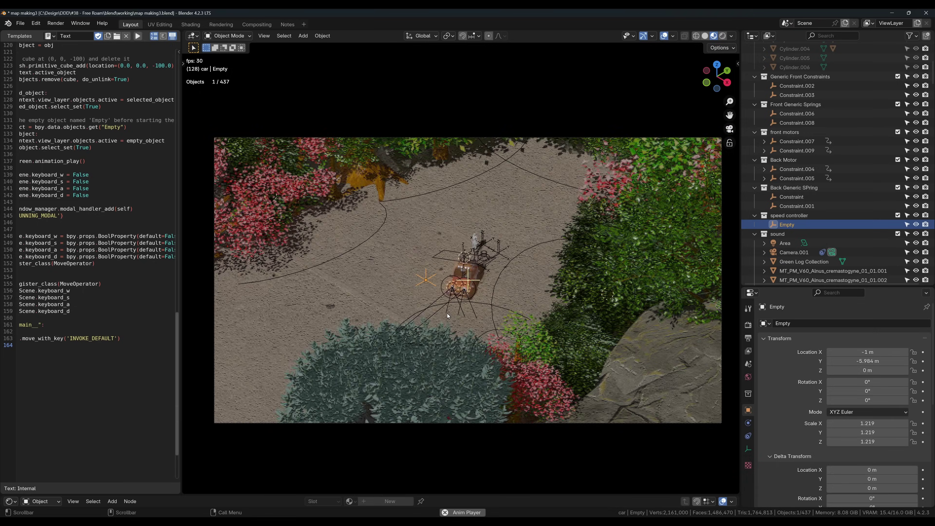
key("d")
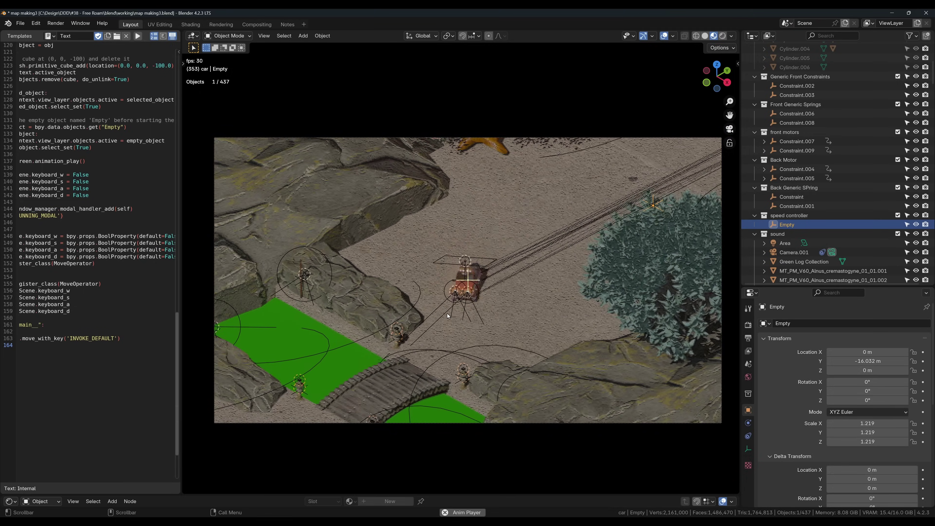
key("d")
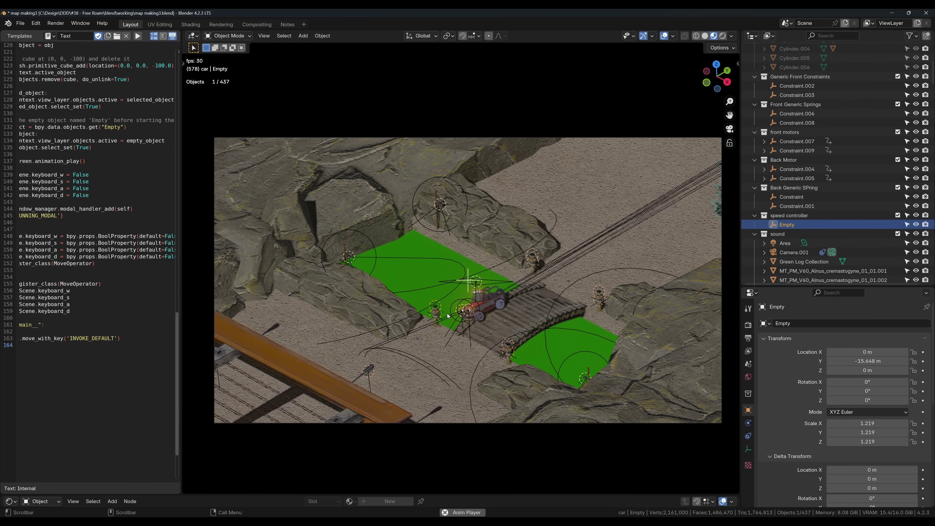
Restart the driving simulation in the garden map and drive the jeep under the orange beams toward the stone pillar.
key("Escape")
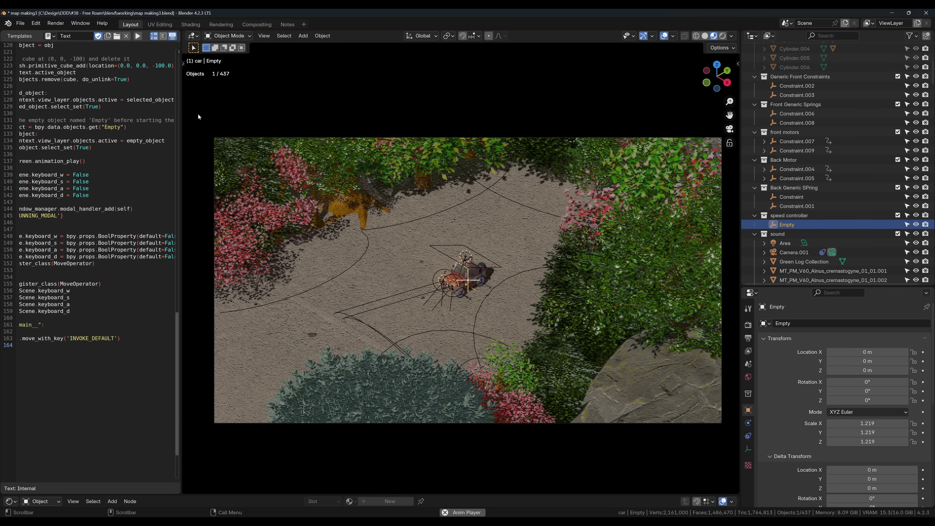
key("space")
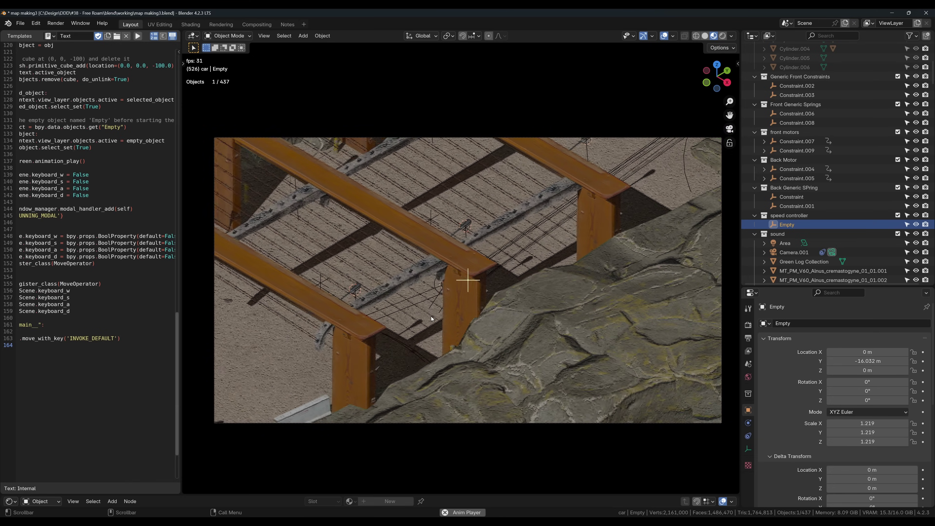
key("w")
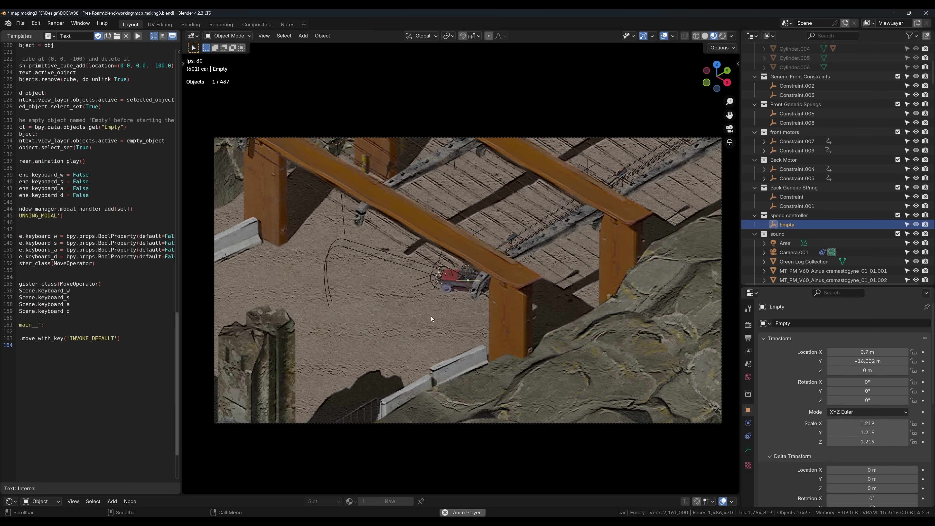
key("s")
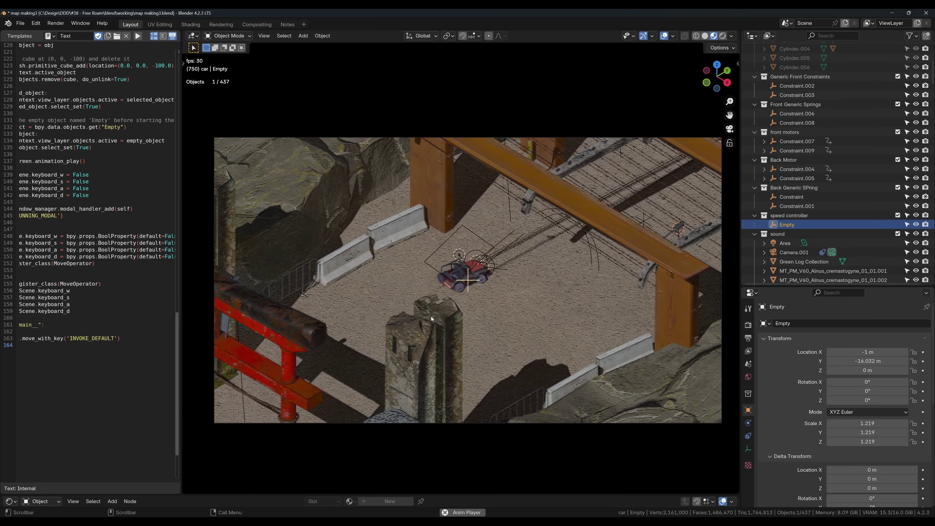
key("w")
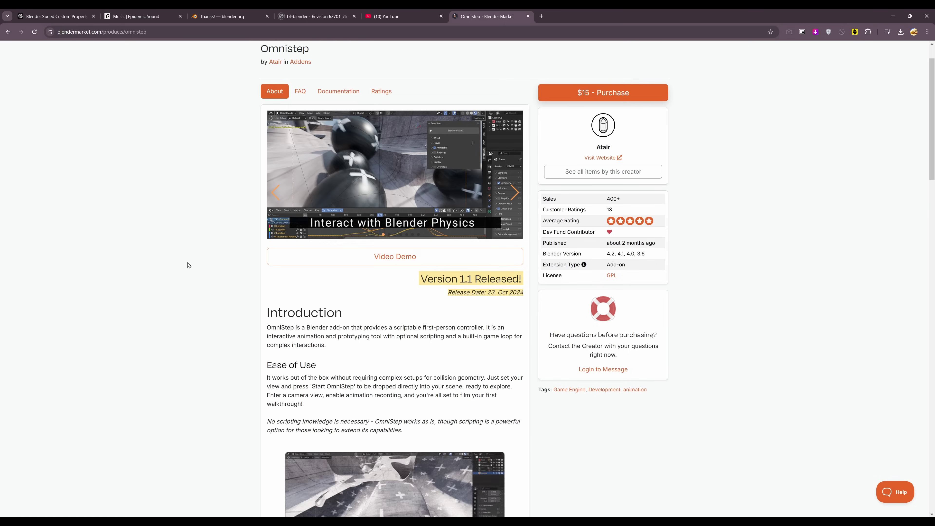
Read through the introduction and feature examples of the OmniStep add-on on its Blender Market page in the browser.
scroll(187, 264, "down", 3)
scroll(187, 265, "down", 5)
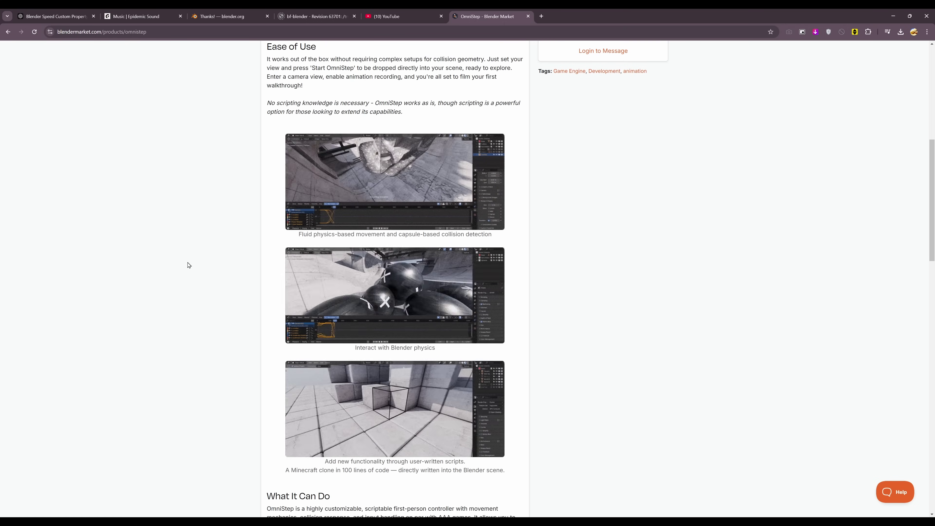
scroll(188, 265, "down", 1)
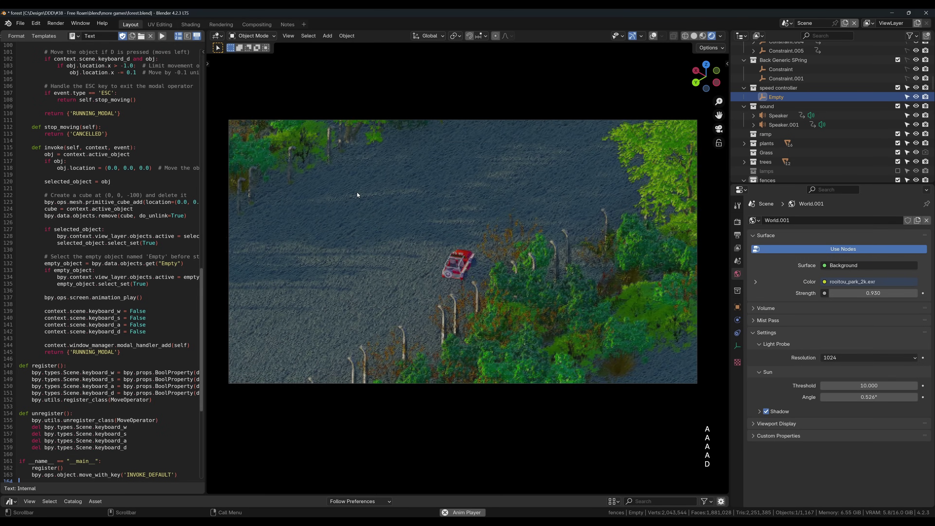
Steer the moving jeep right and left along the wooded roadside in the forest map file in Blender.
key("d")
key("d")
key("d")
key("a")
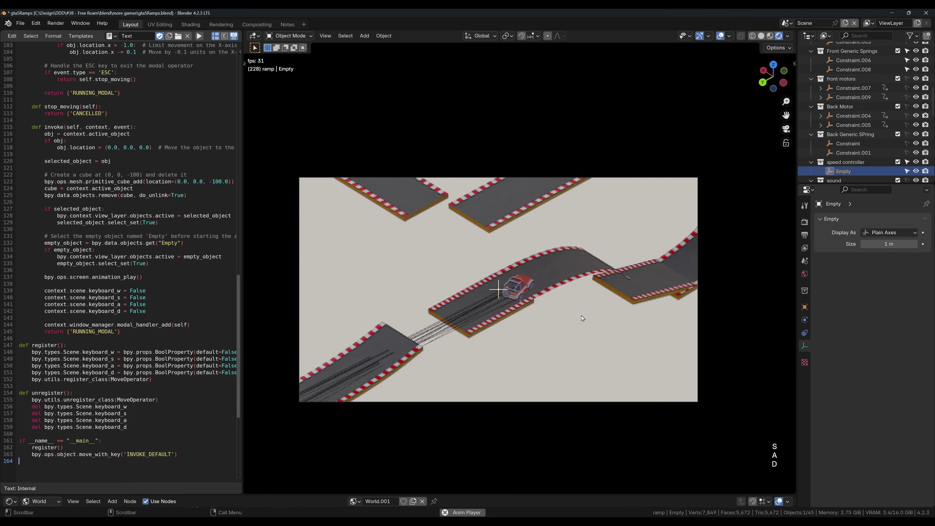
Slow and steer the jeep over the curved red-and-white-edged track in the gta5Ramps map.
key("s")
key("s")
key("s")
key("d")
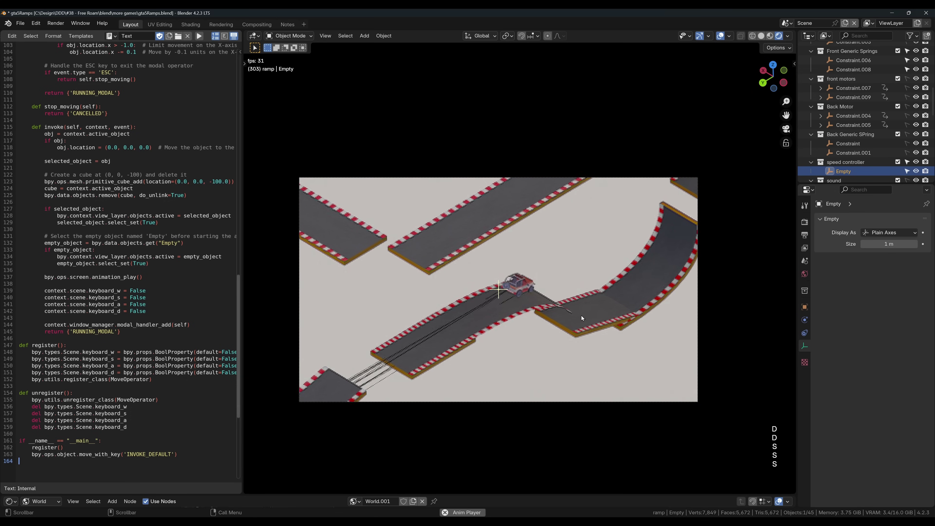
key("s")
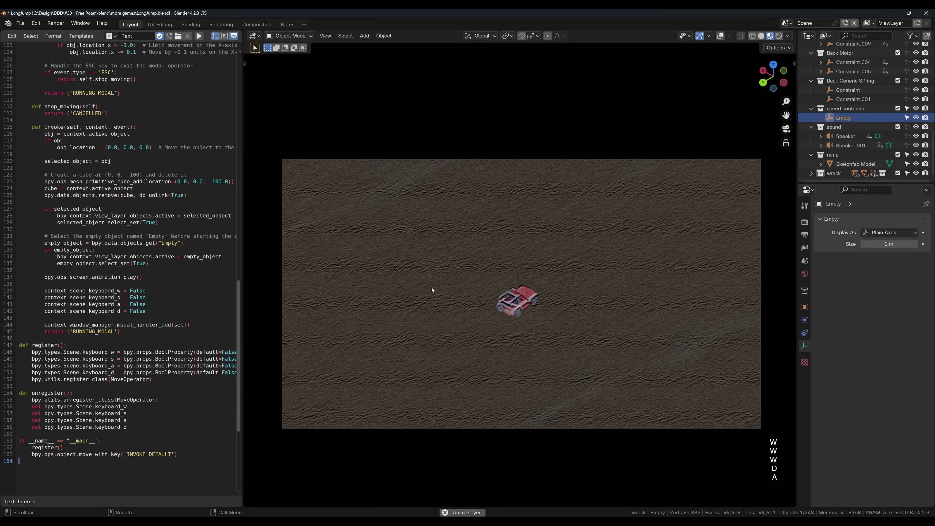
Steer the jeep right and left between the moving vehicles on the multi-lane road in the traffic1 map.
key("d")
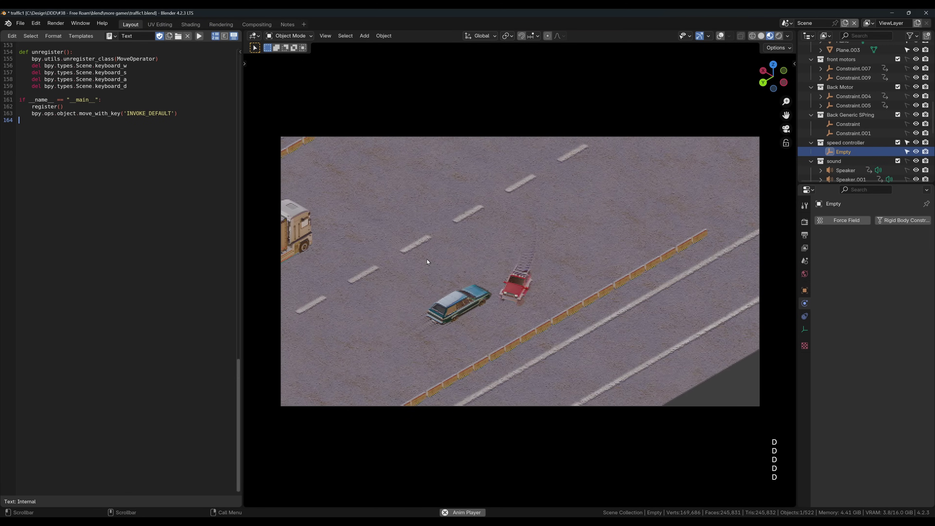
key("a")
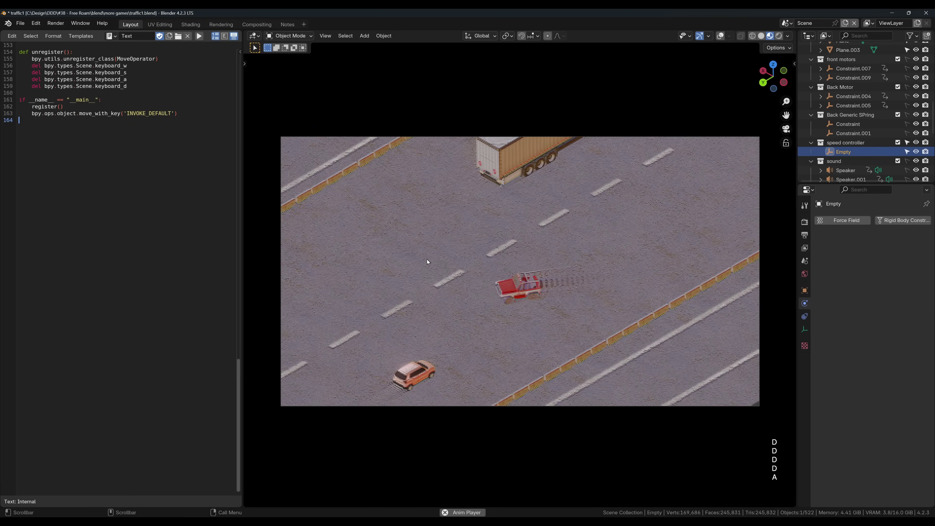